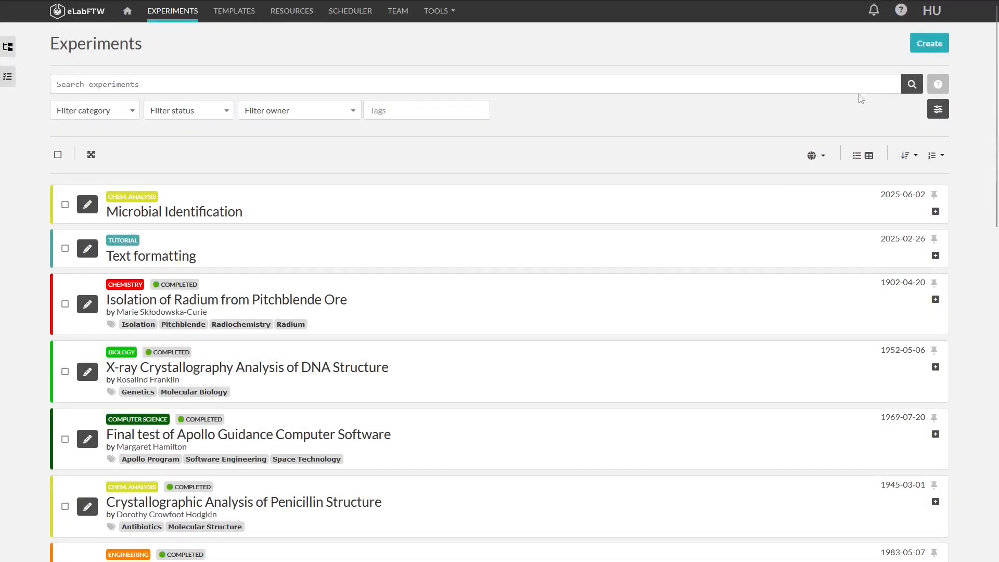
Step: Expand the advanced search filters, filter the experiments by the Deleted state and reset the state filter
left_click(937, 116)
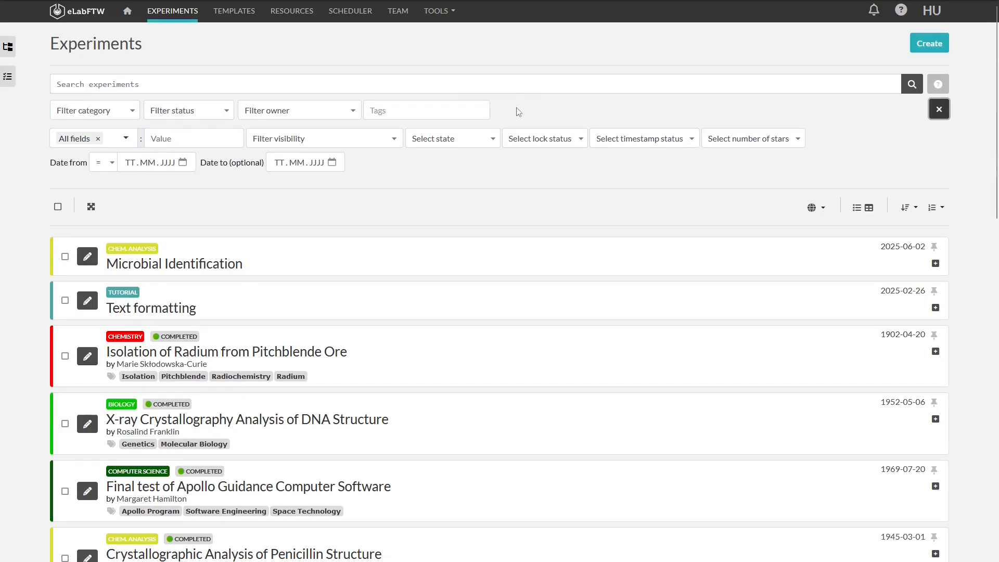
left_click(486, 139)
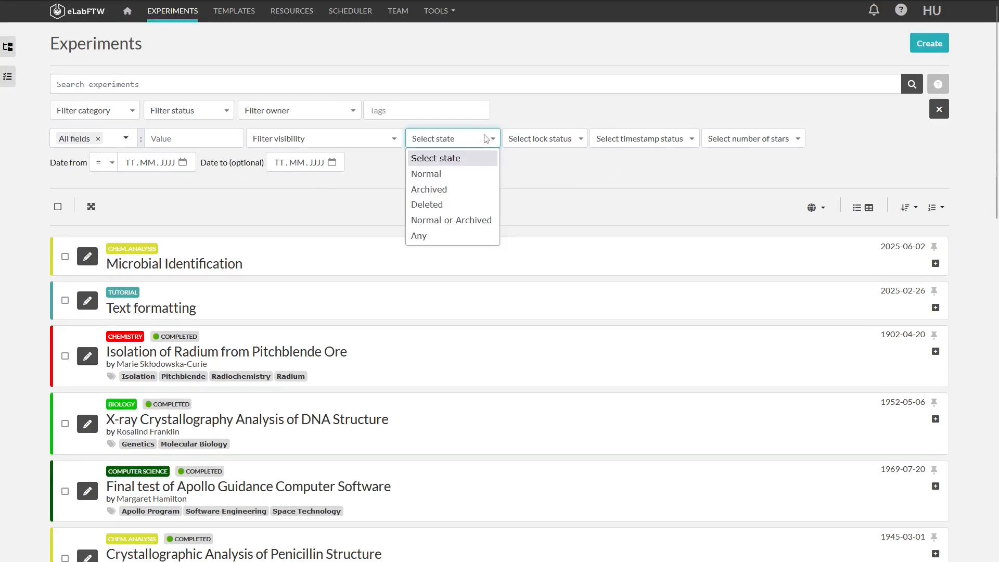
left_click(441, 204)
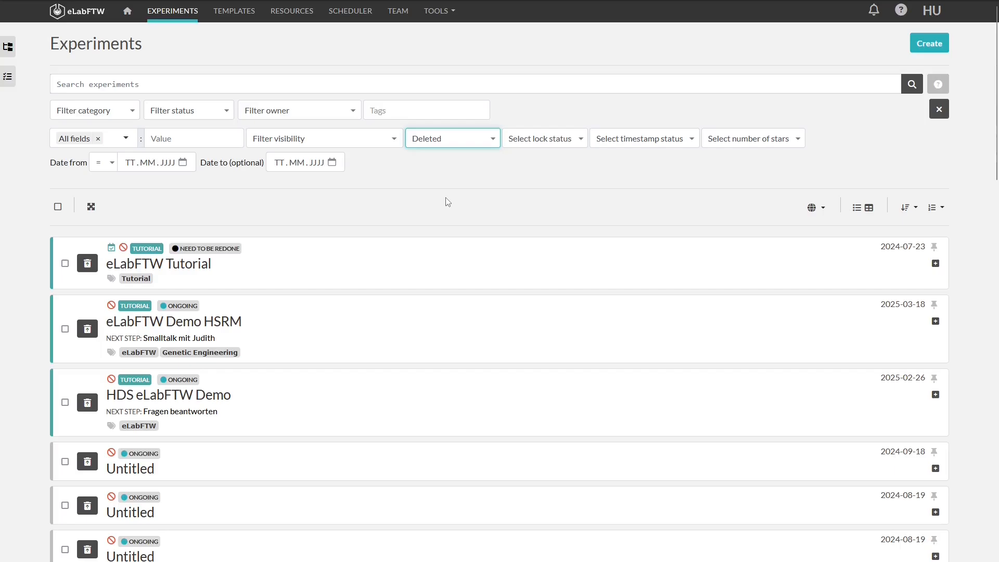
left_click(467, 140)
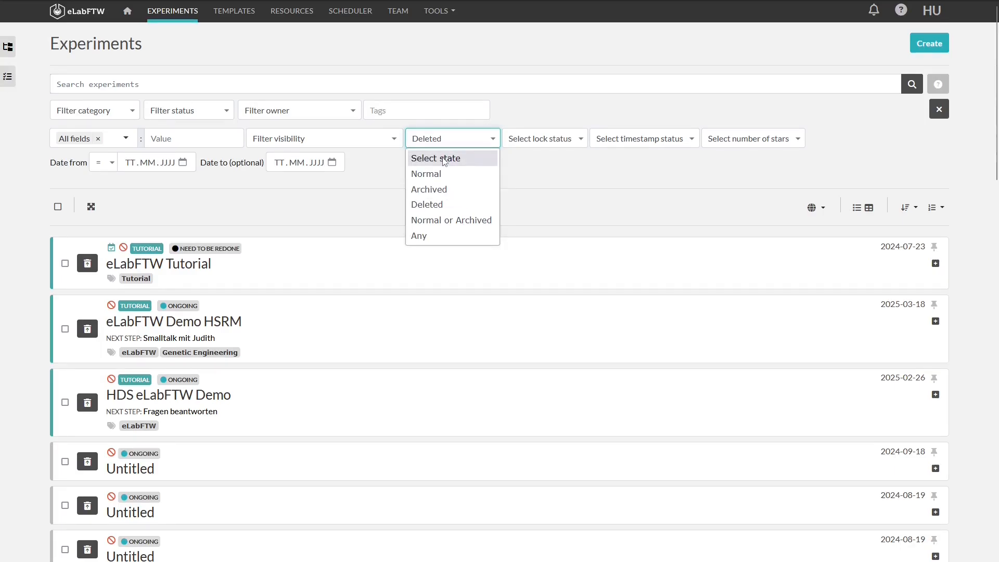
left_click(444, 159)
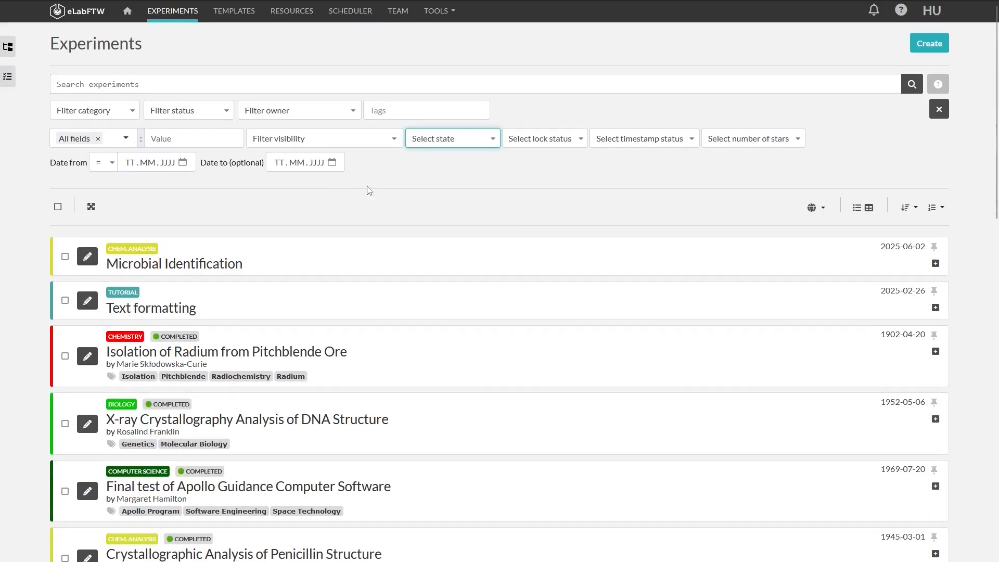
left_click(419, 170)
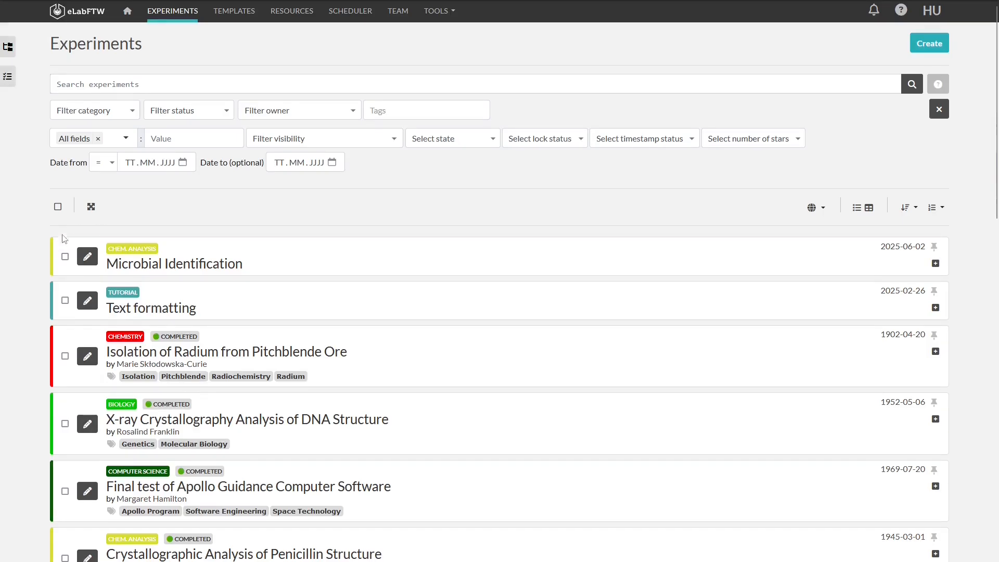
Step: Select all listed experiments to view the batch actions and look at the scope options without changing the scope
left_click(58, 206)
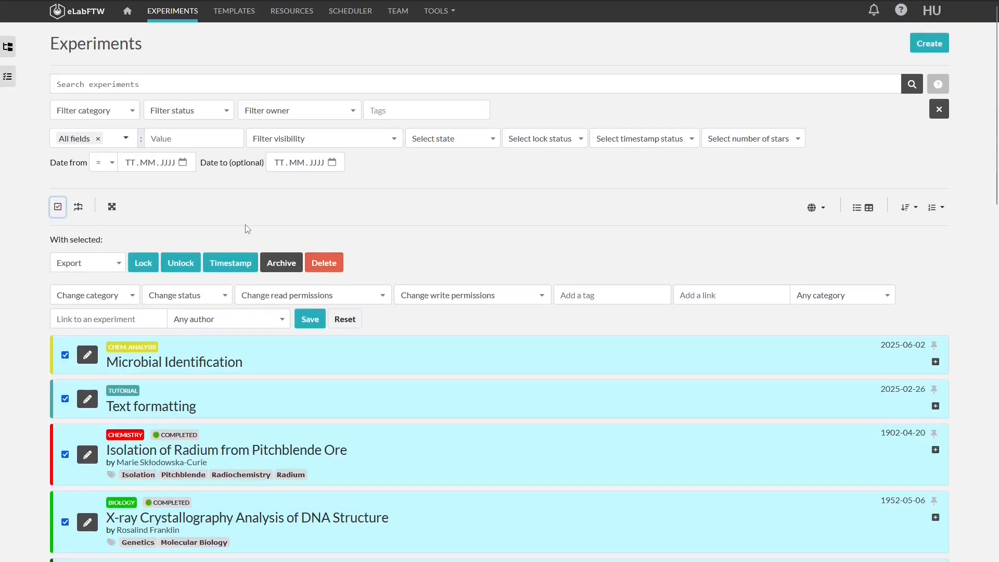
scroll(250, 328, "down", 1)
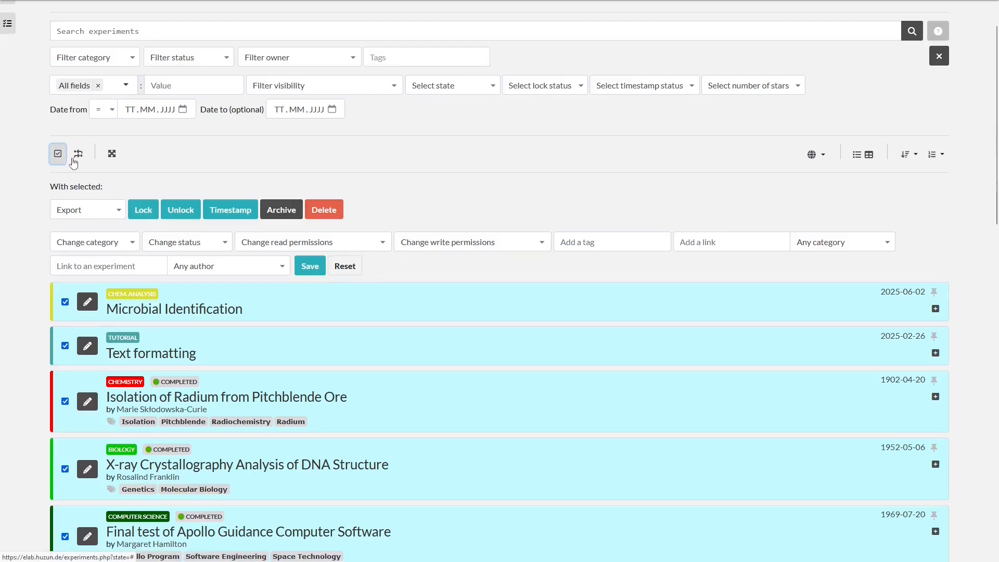
left_click(818, 155)
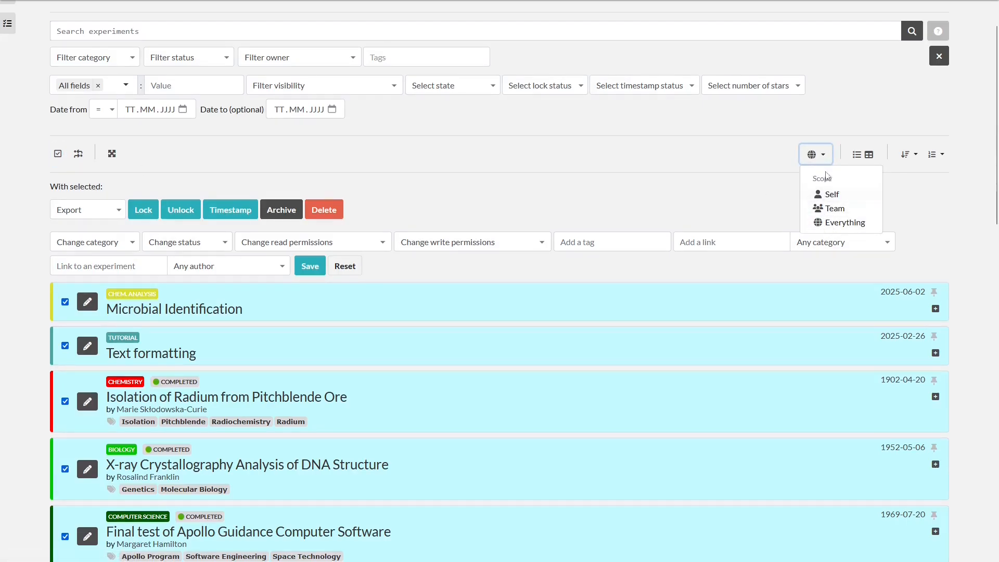
left_click(744, 161)
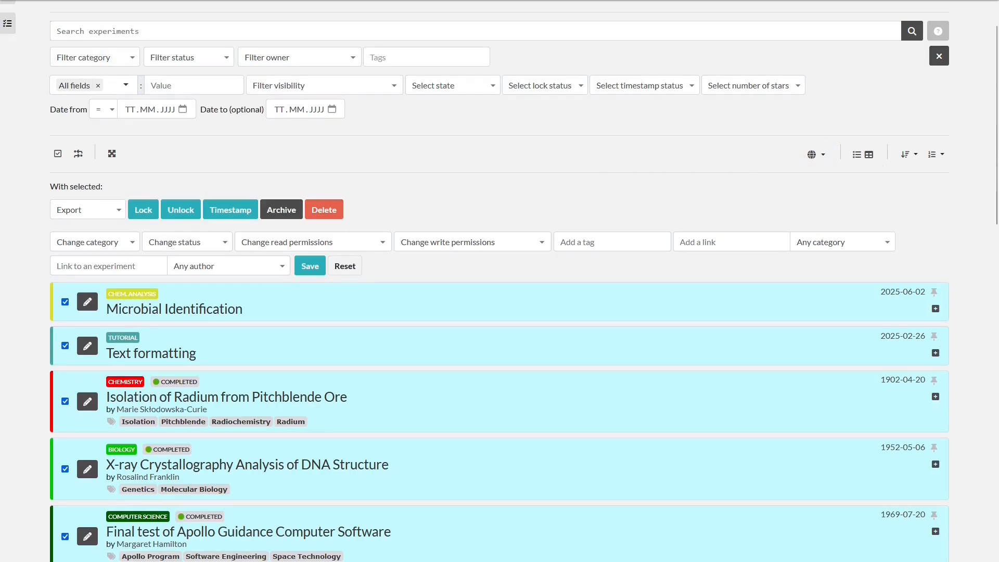
Step: Open the "Text formatting" experiment for editing and preview its main text with the formulas rendered
left_click(81, 340)
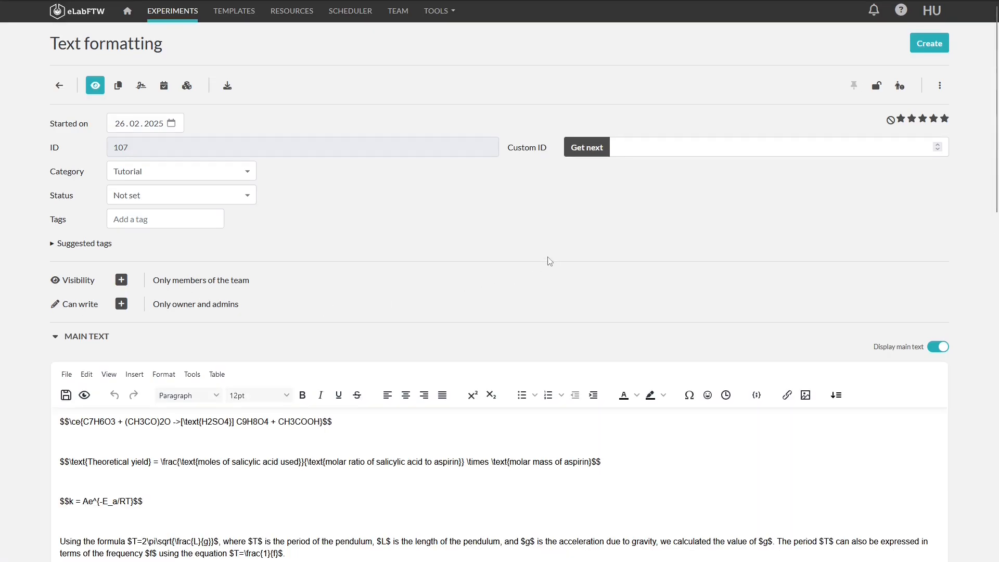
scroll(611, 260, "down", 3)
scroll(615, 260, "down", 2)
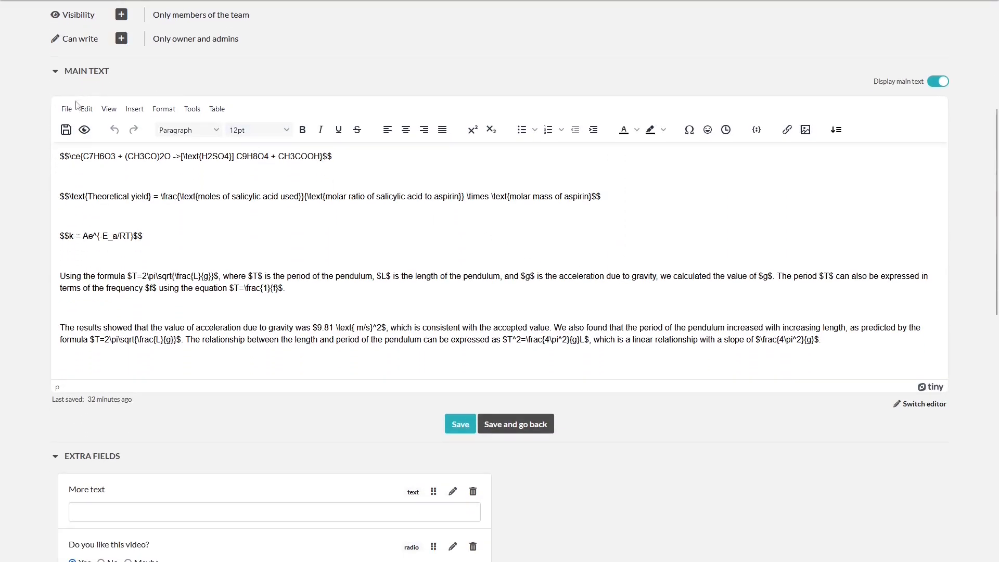
left_click(85, 131)
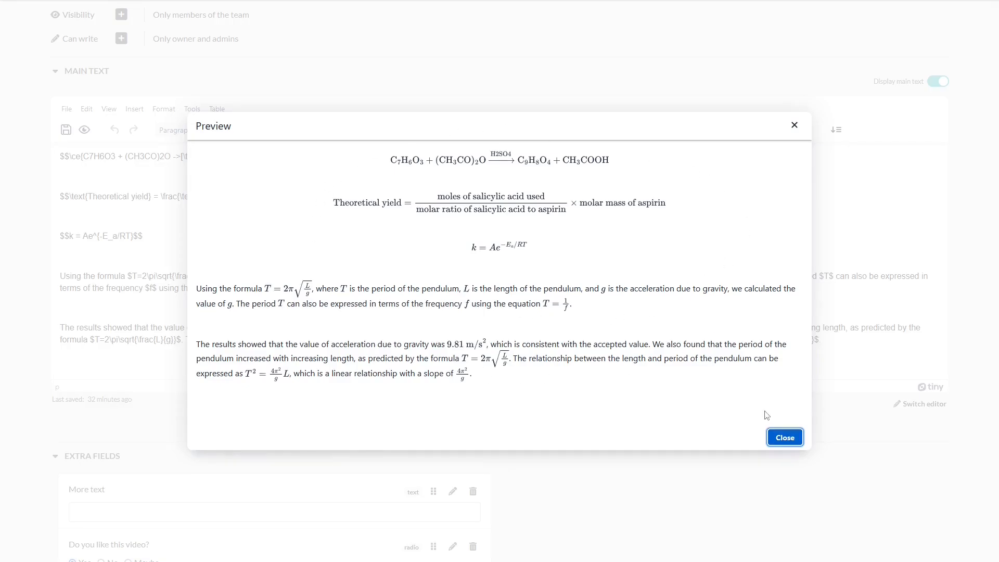
left_click(785, 438)
Step: Examine the settings of the "More text" extra field and the experiment's remaining sections down to the attached files
scroll(334, 208, "down", 2)
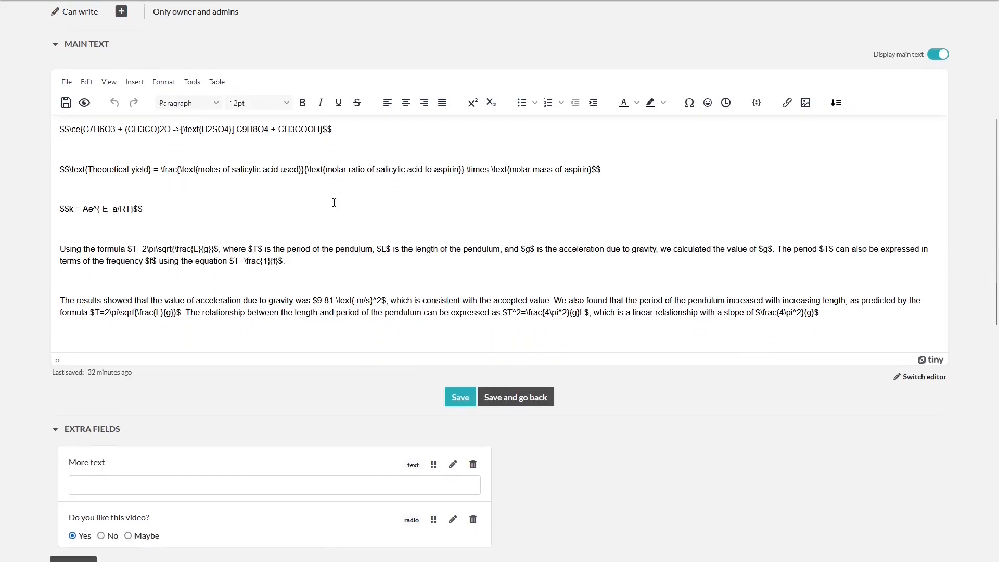
scroll(334, 207, "down", 1)
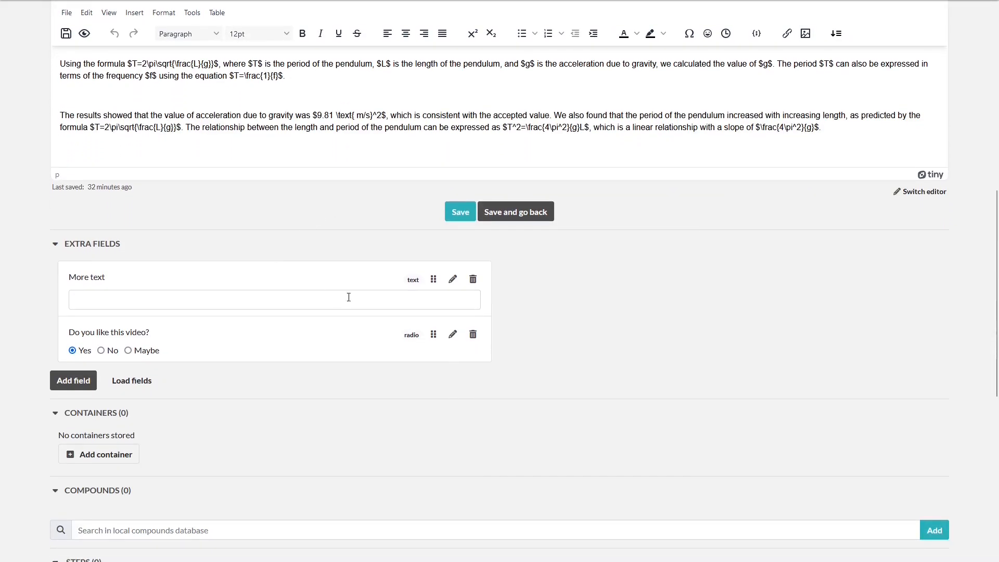
left_click(452, 280)
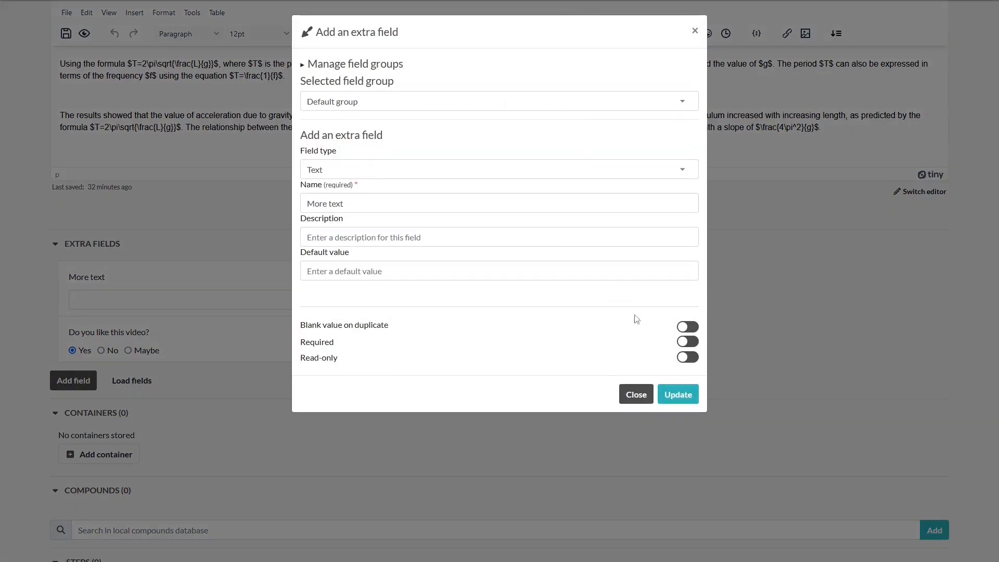
left_click(636, 395)
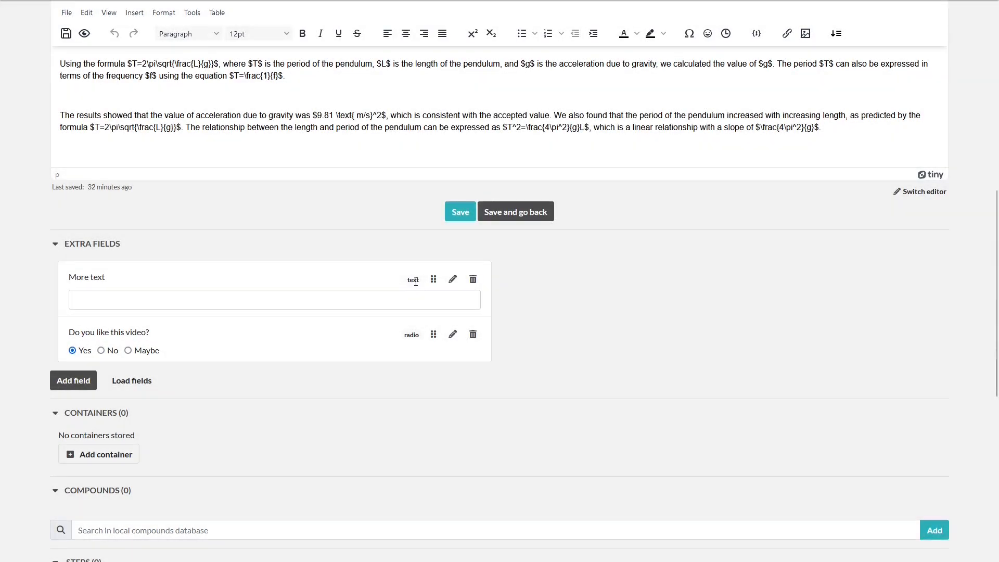
scroll(402, 370, "down", 3)
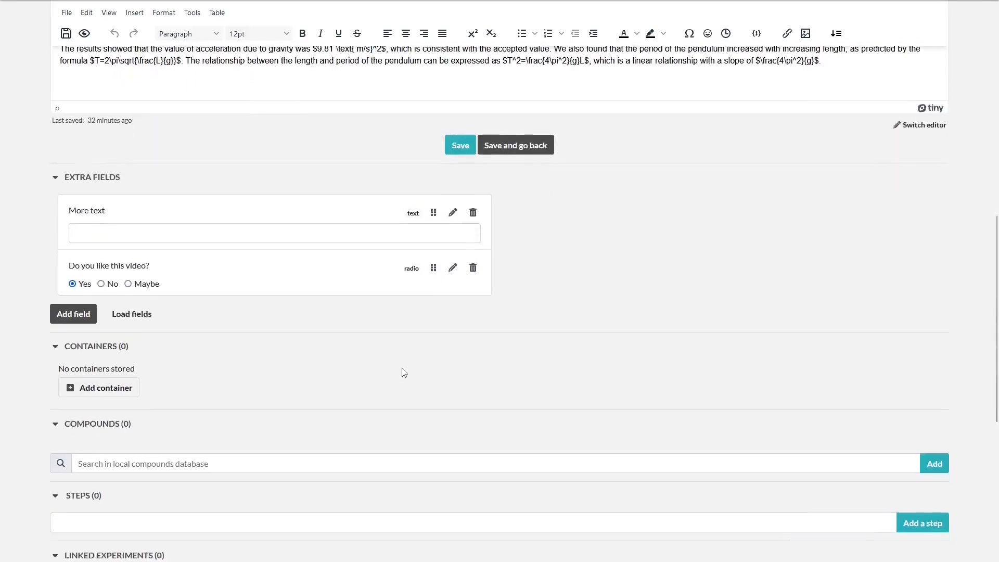
scroll(336, 276, "down", 1)
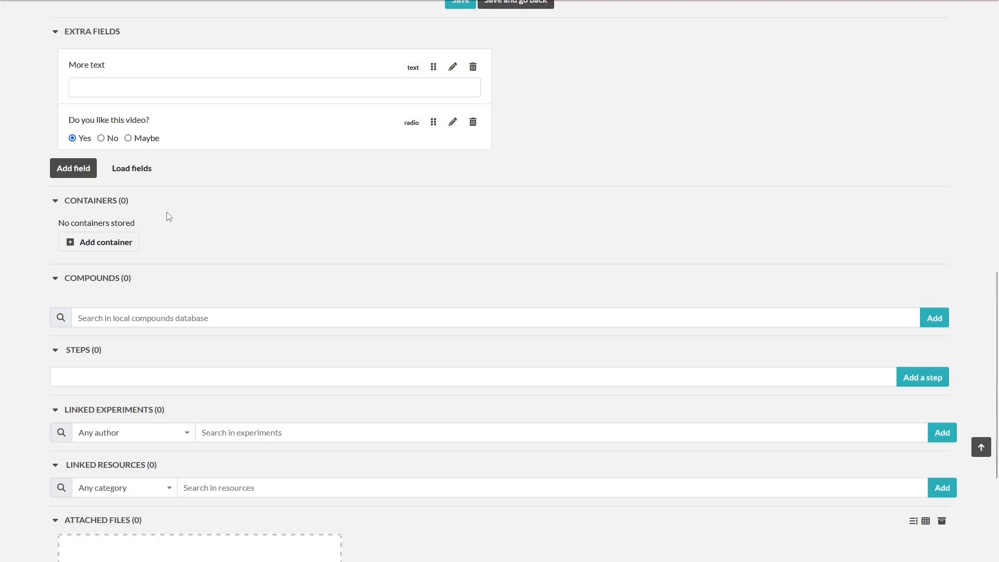
scroll(221, 240, "down", 4)
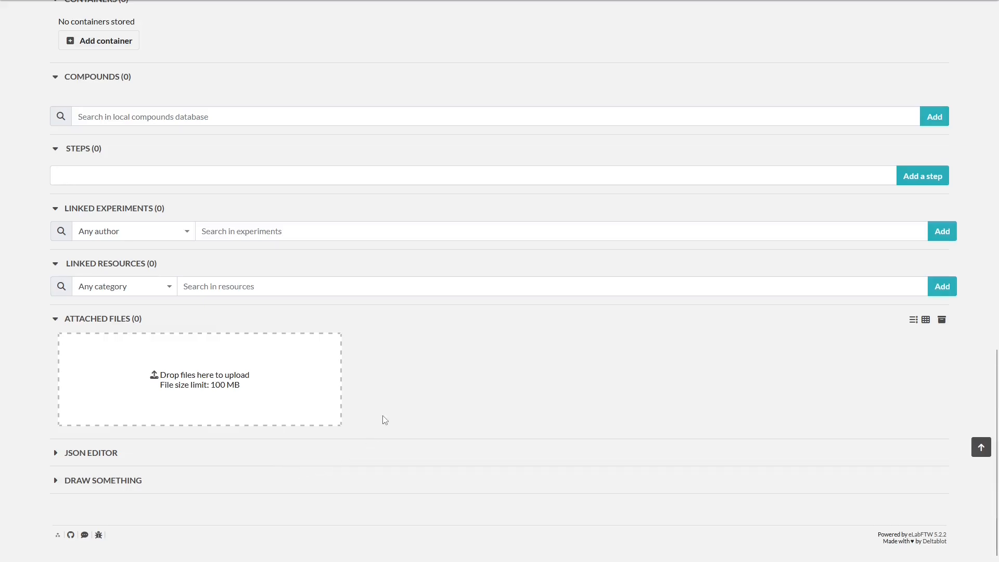
scroll(379, 419, "up", 20)
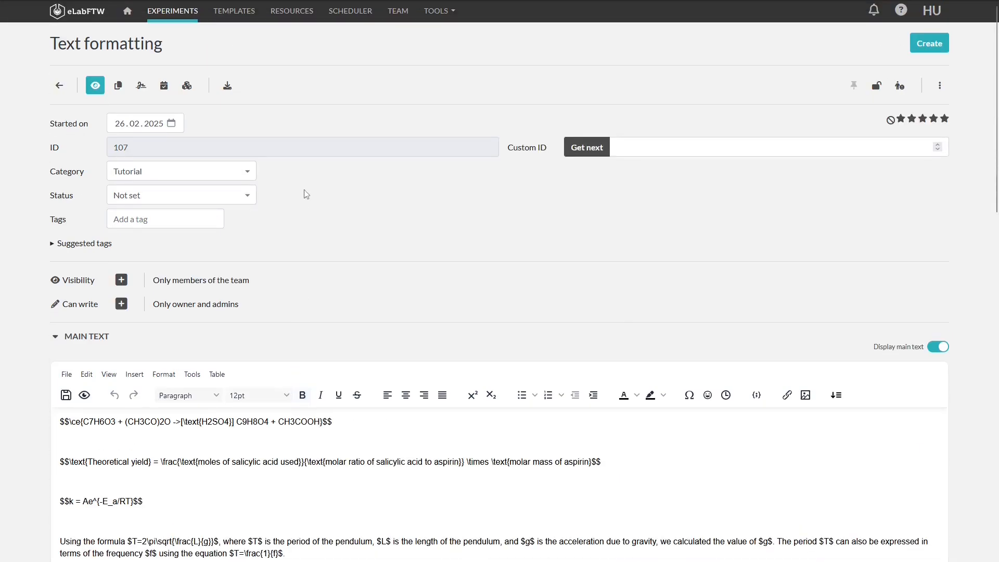
Step: Create a new experiment from the "Microbial Identification" experiment template
left_click(237, 19)
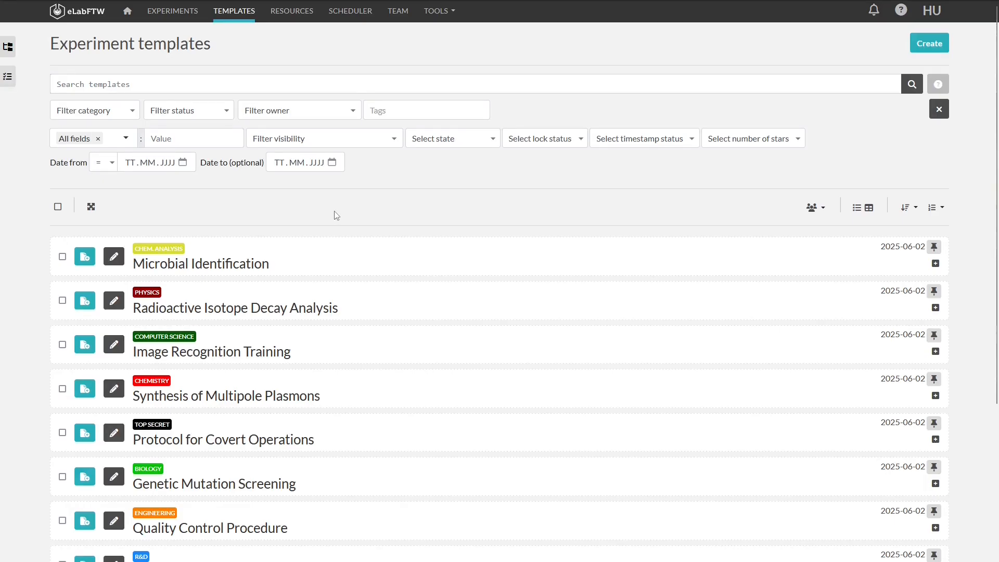
left_click(86, 263)
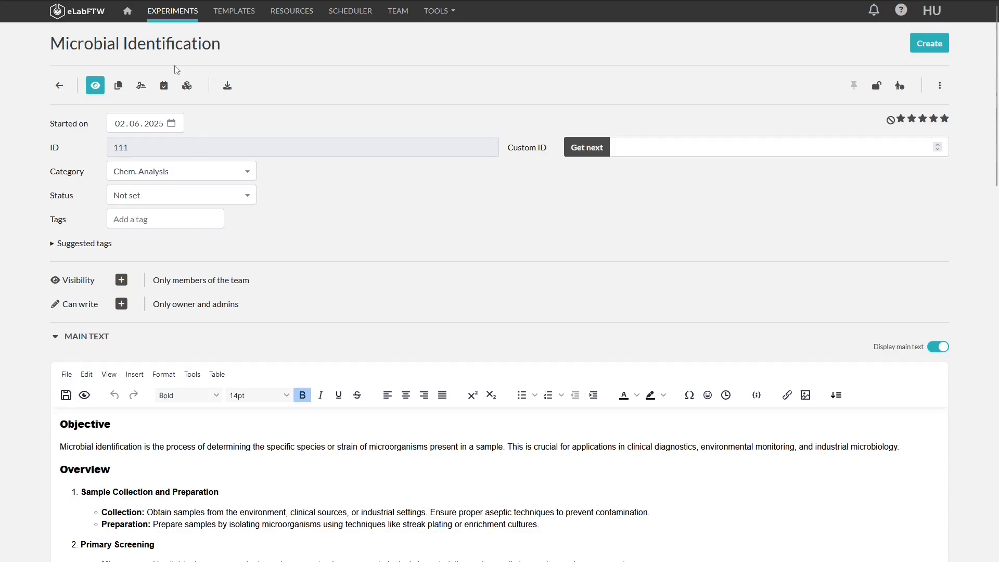
Step: Return to the experiment templates and compare their table view with the list view
left_click(232, 12)
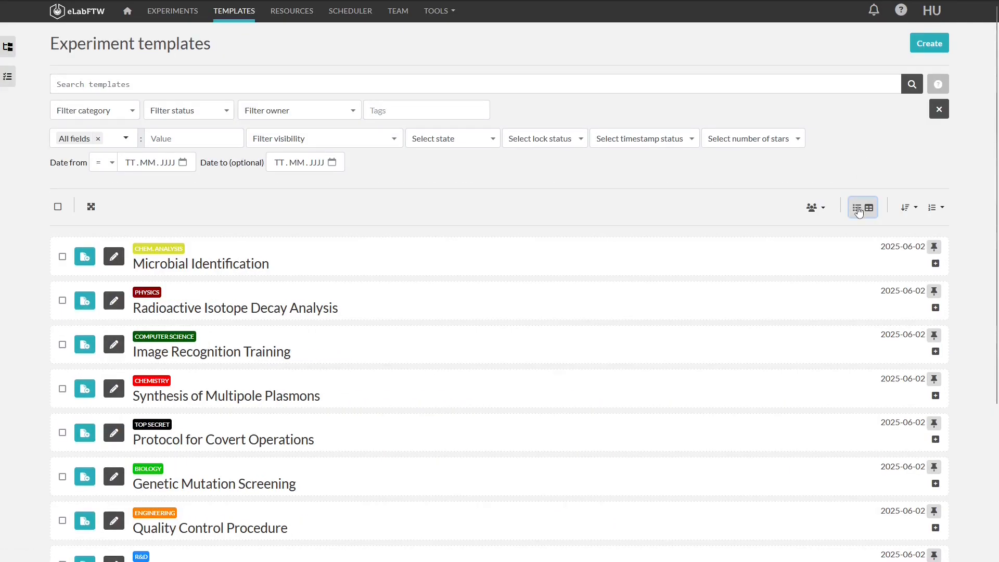
left_click(859, 209)
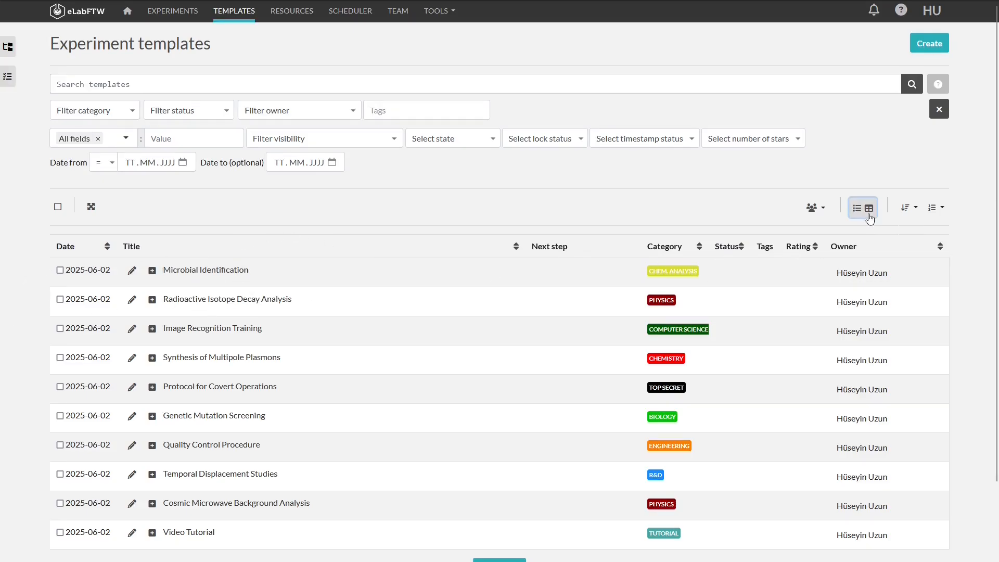
left_click(857, 209)
Step: Open the "Microbial Identification" template for editing and lock down read and write permissions for derived experiments
left_click(146, 268)
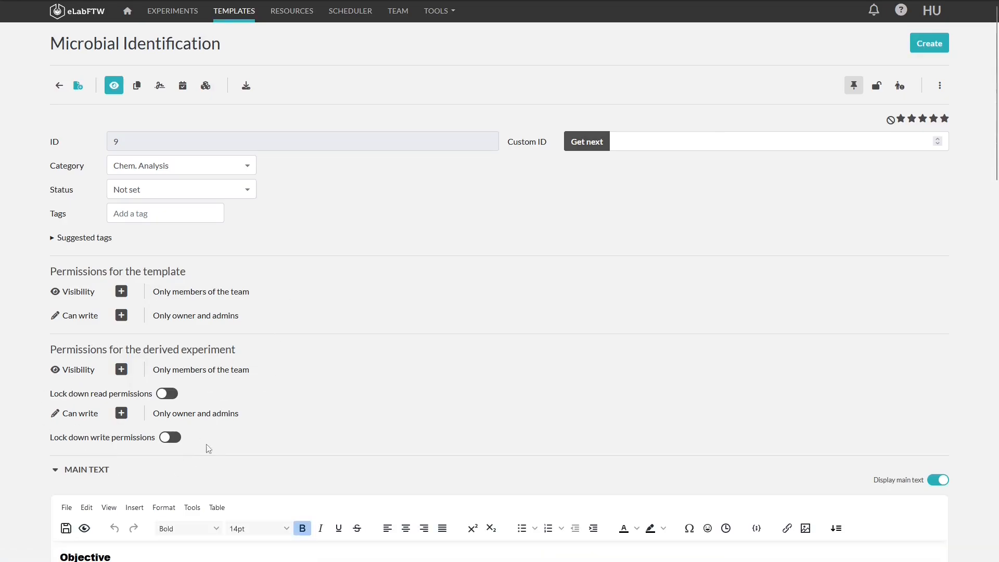
left_click(174, 399)
left_click(170, 439)
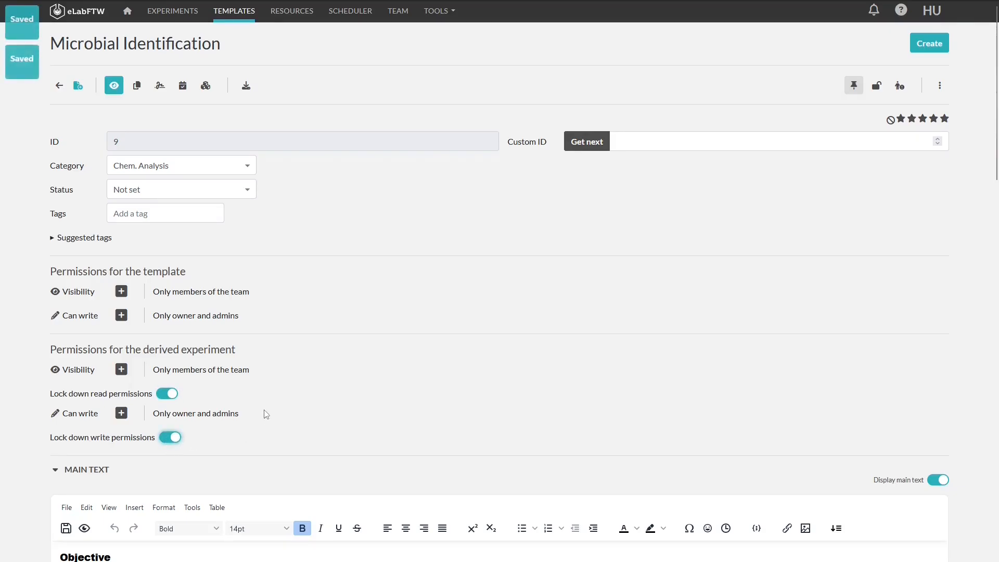
Step: Visit the resources list and open the scheduler
scroll(266, 414, "down", 1)
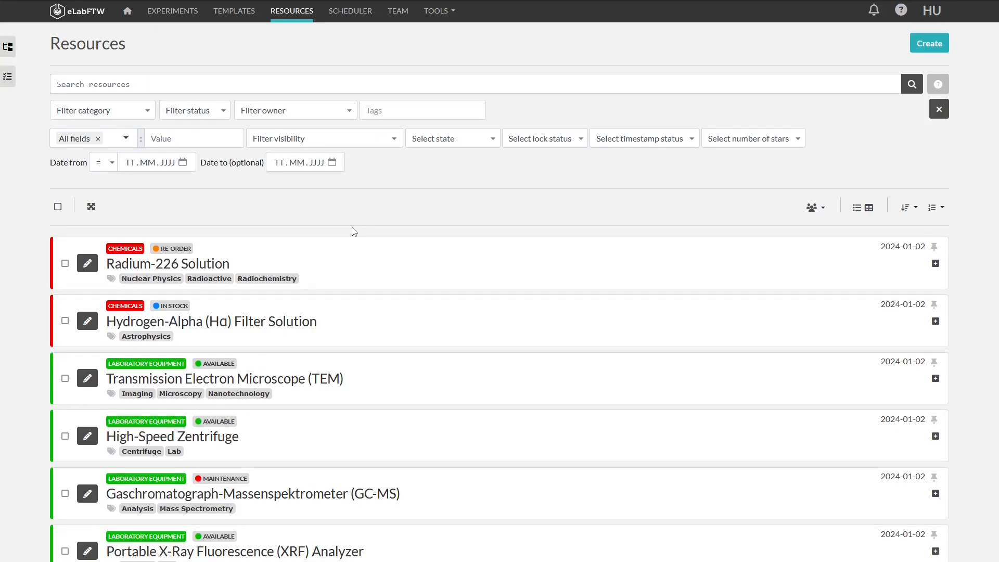
left_click(349, 19)
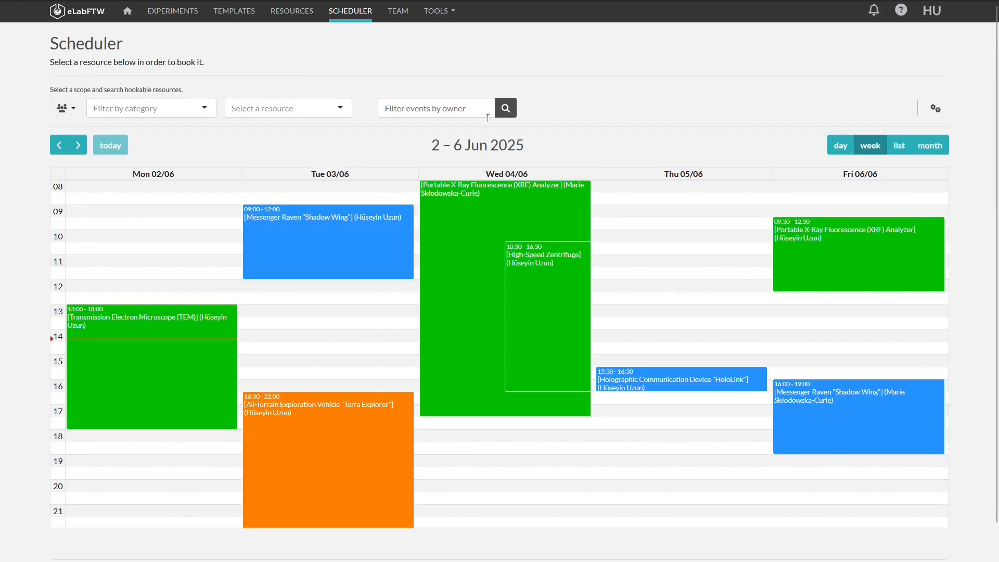
Step: Enable weekend display and the timeline layout in the scheduler settings
left_click(935, 108)
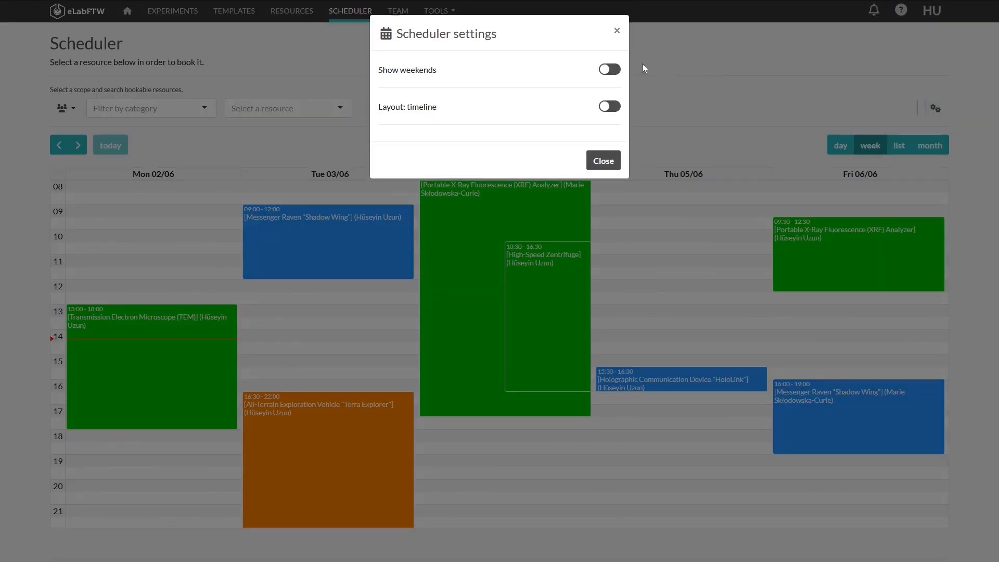
left_click(612, 70)
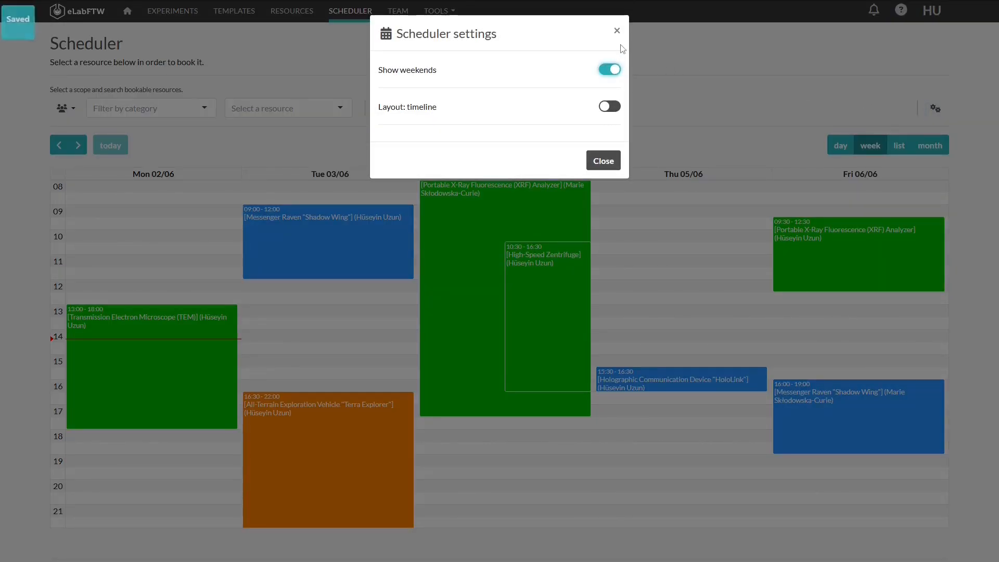
left_click(617, 31)
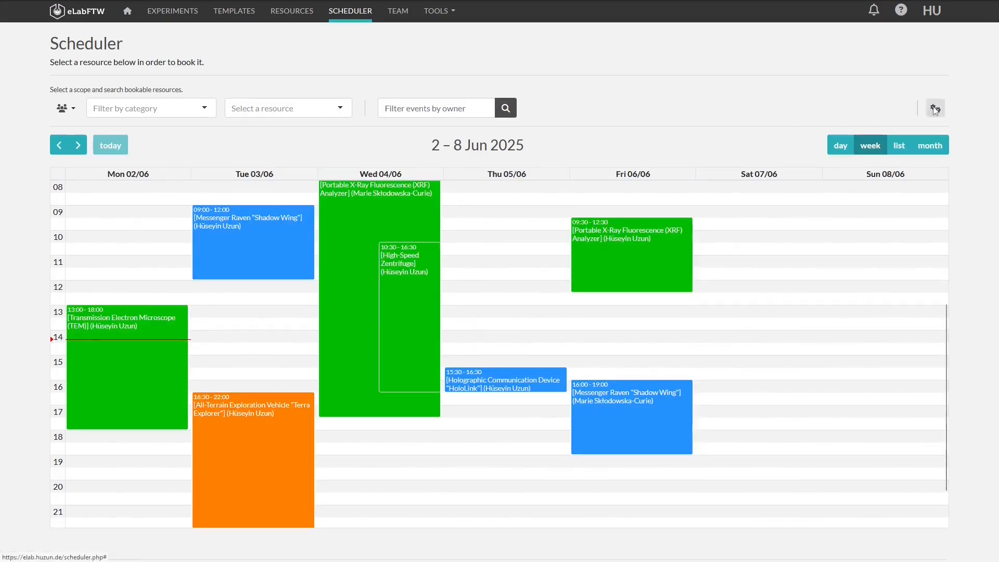
left_click(935, 109)
left_click(610, 106)
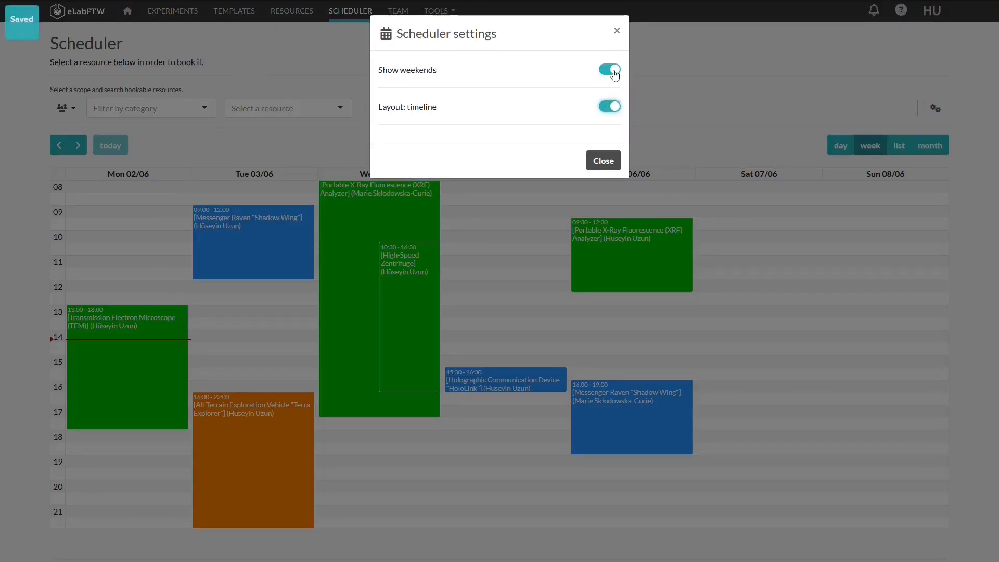
left_click(606, 159)
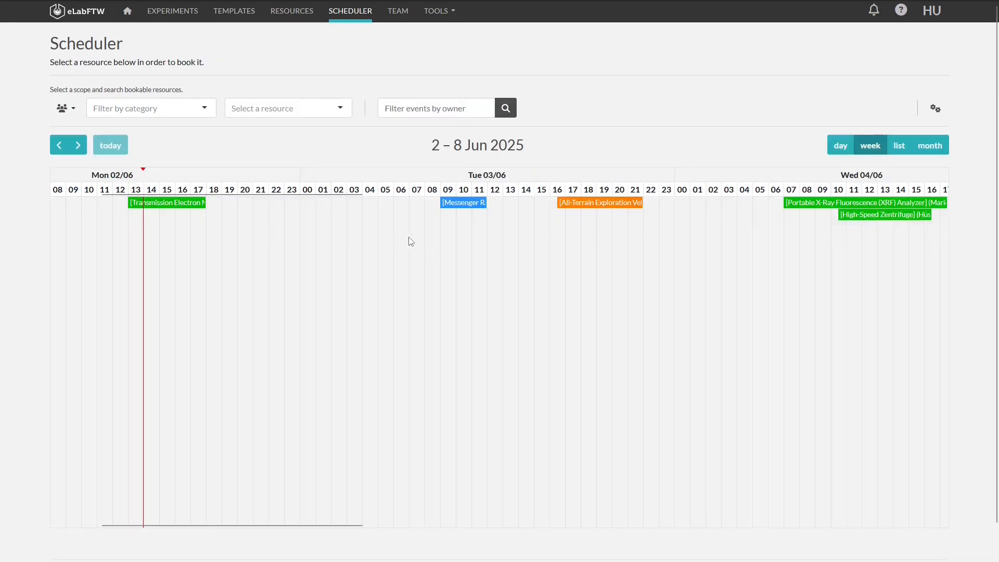
Step: Filter the scheduler's bookings to those owned by Marie Skłodowska-Curie
left_click(436, 107)
type("marie")
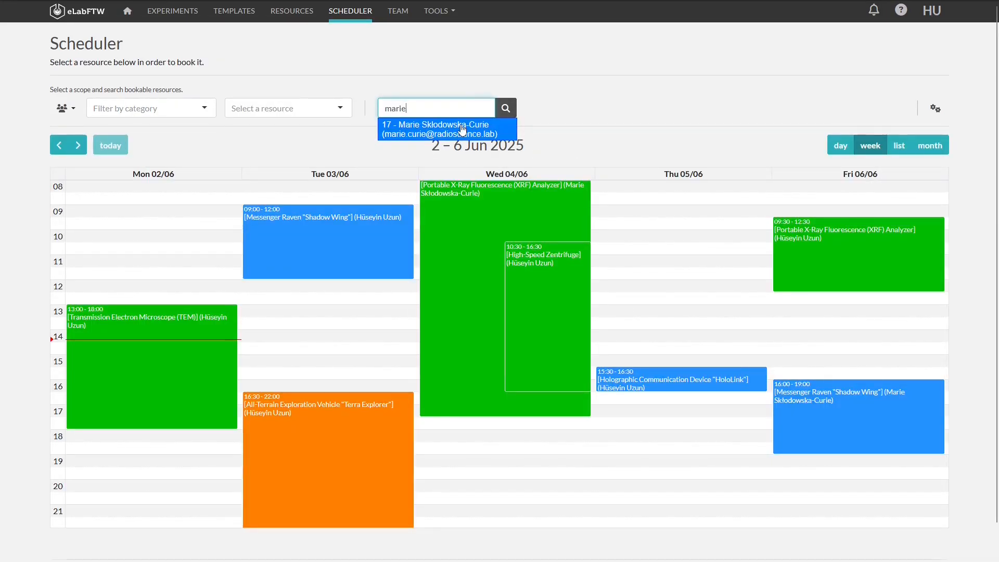
left_click(463, 129)
left_click(505, 108)
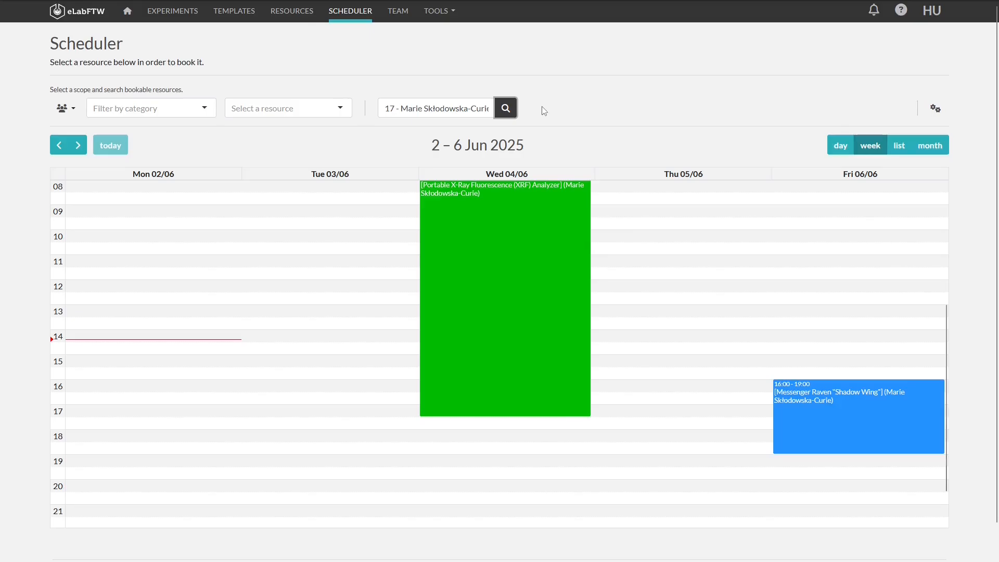
Step: View the team's member list and open the compounds database
left_click(392, 17)
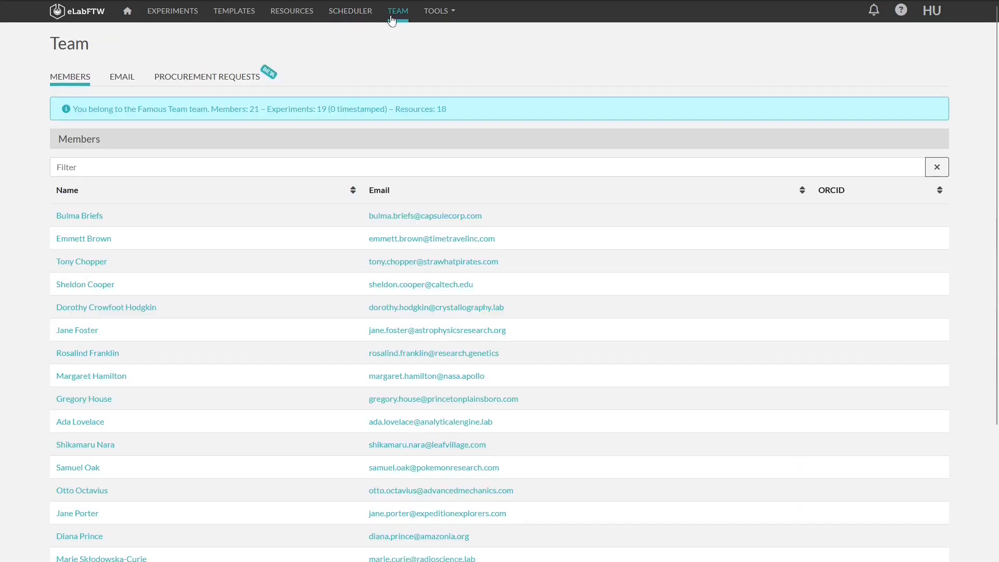
left_click(439, 18)
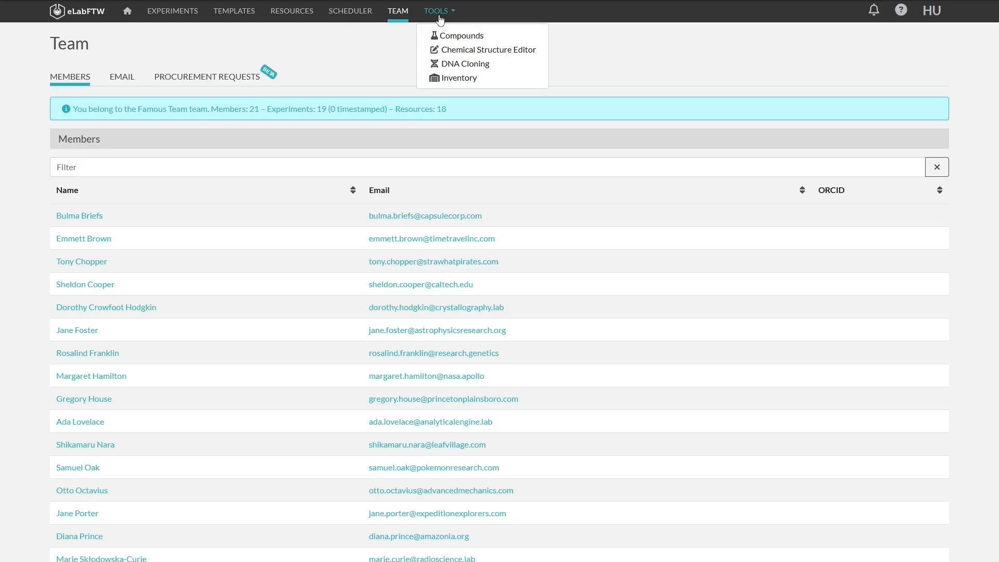
left_click(485, 37)
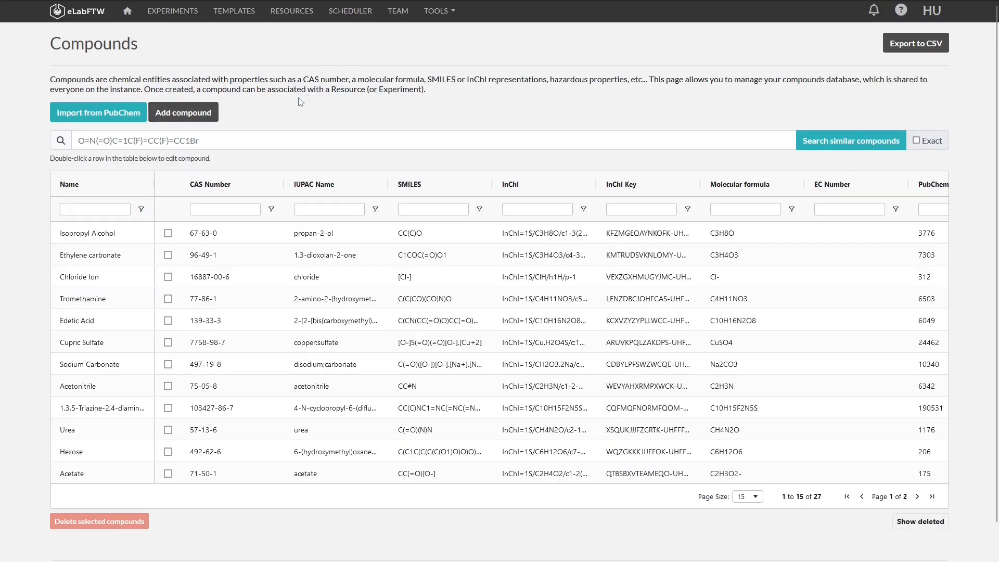
Step: Import the compound with CAS number 108-95-2 from PubChem into the compounds database
left_click(100, 114)
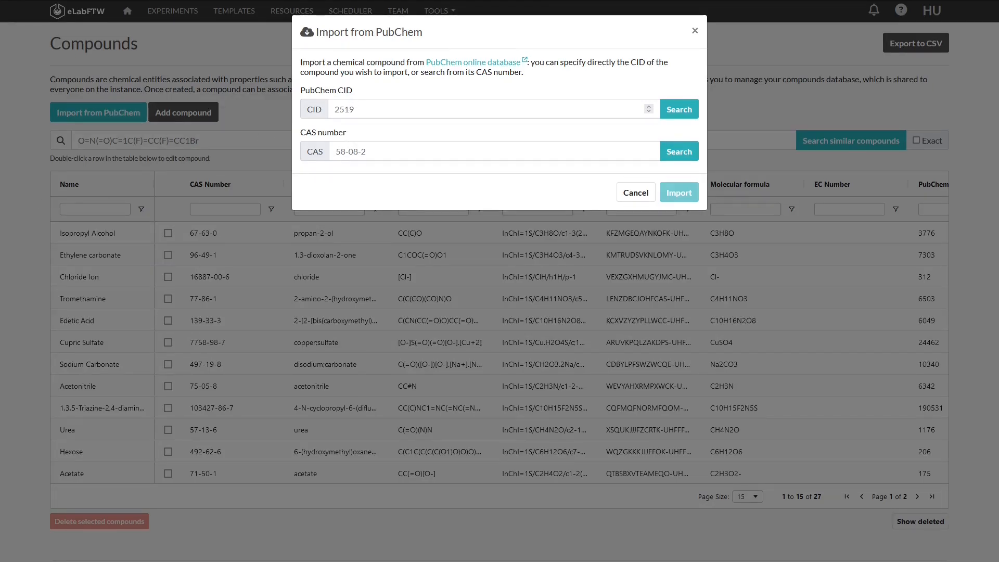
type("108-95-2")
left_click(672, 154)
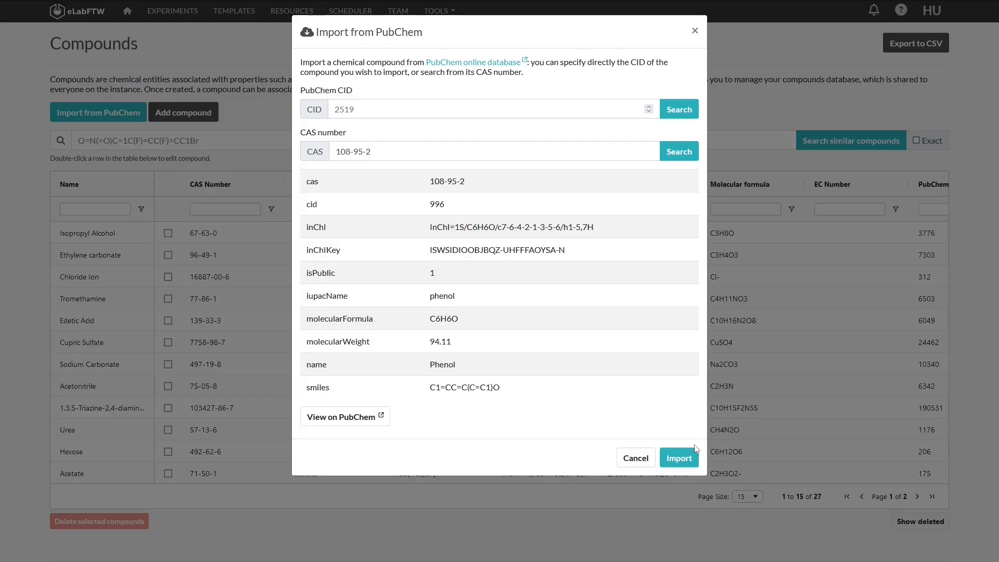
left_click(678, 458)
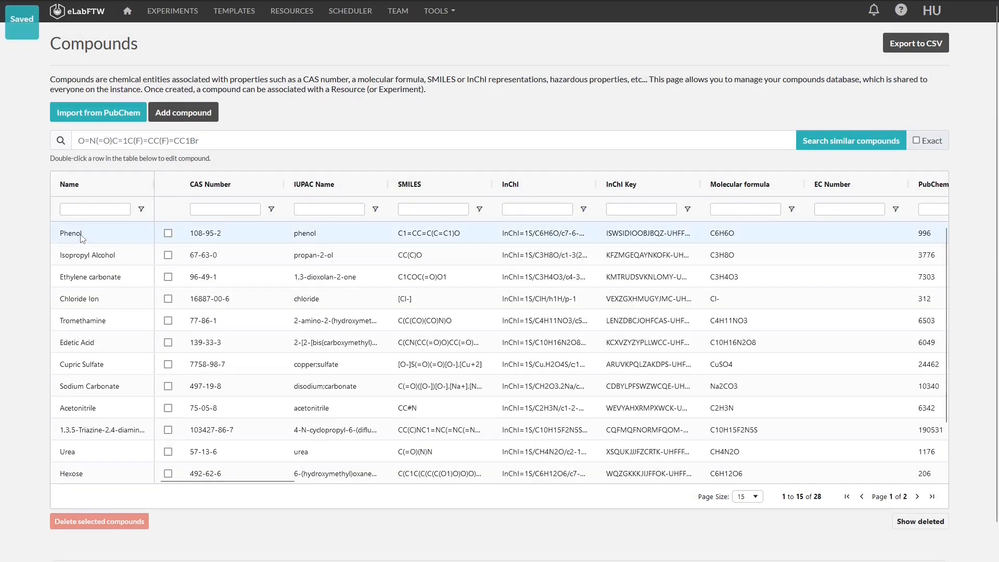
Step: Review the Phenol compound's properties and safety information, and look at the blank form for adding a compound manually
double_click(81, 236)
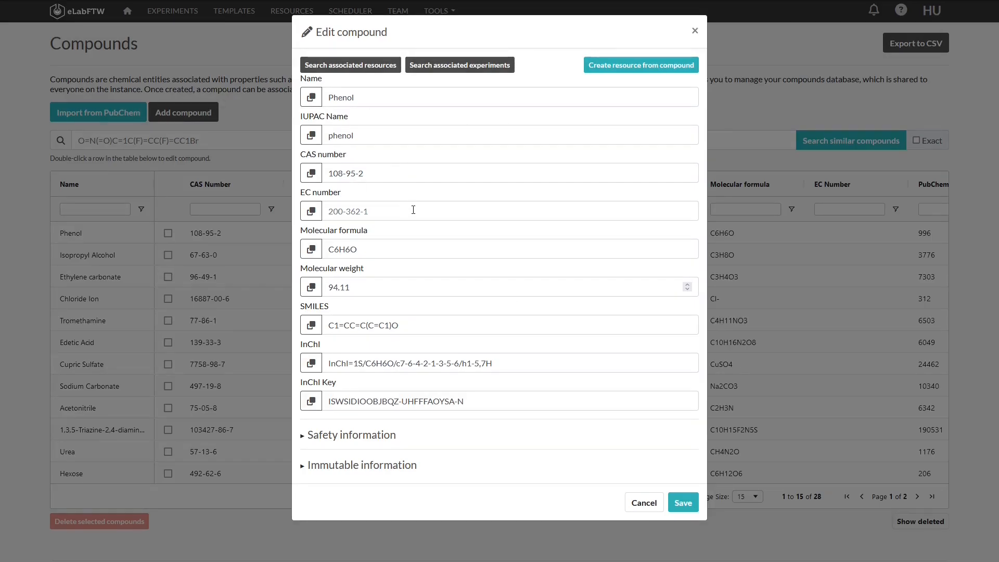
left_click(378, 436)
scroll(557, 303, "down", 6)
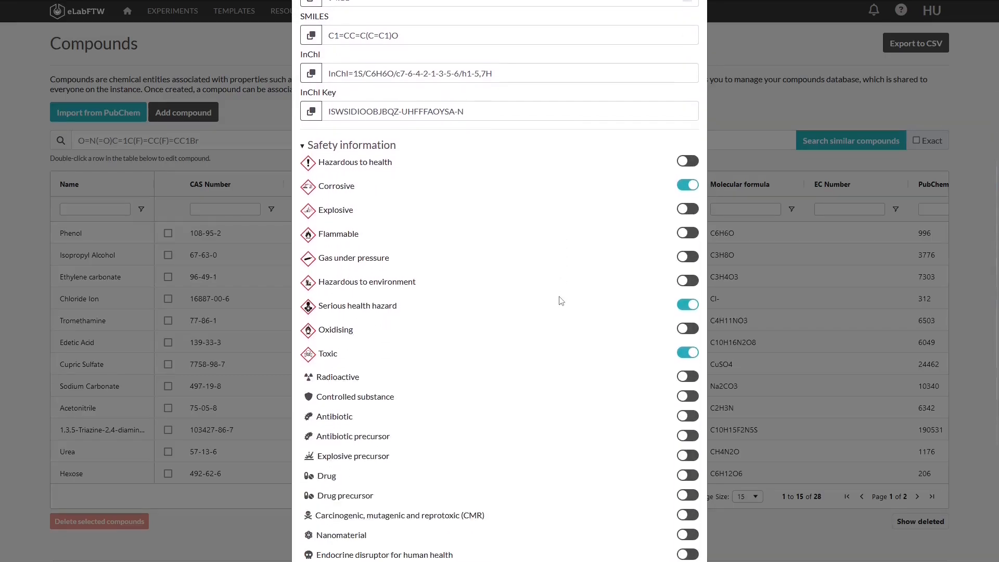
scroll(561, 300, "down", 2)
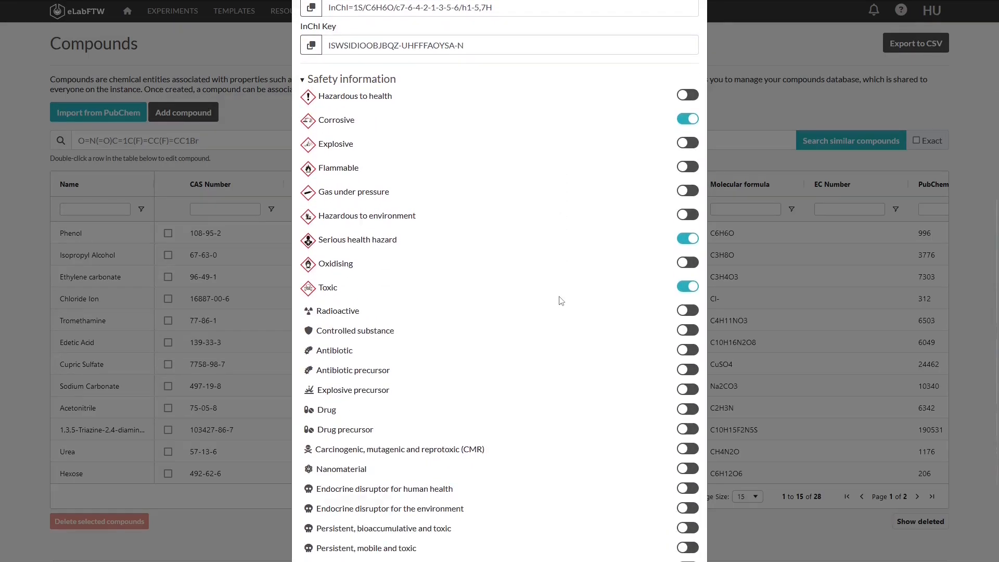
scroll(562, 301, "down", 2)
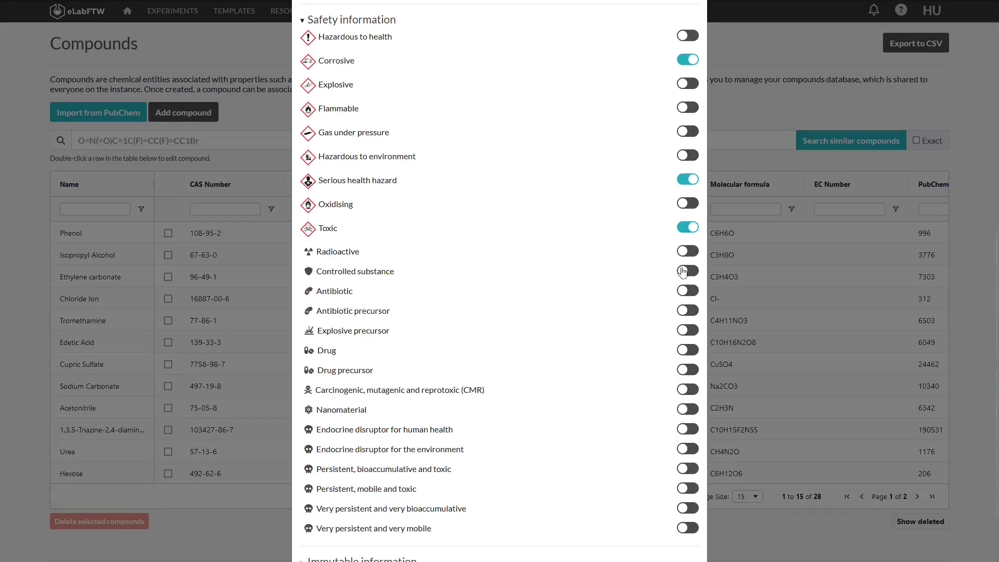
scroll(636, 420, "down", 2)
scroll(536, 229, "up", 10)
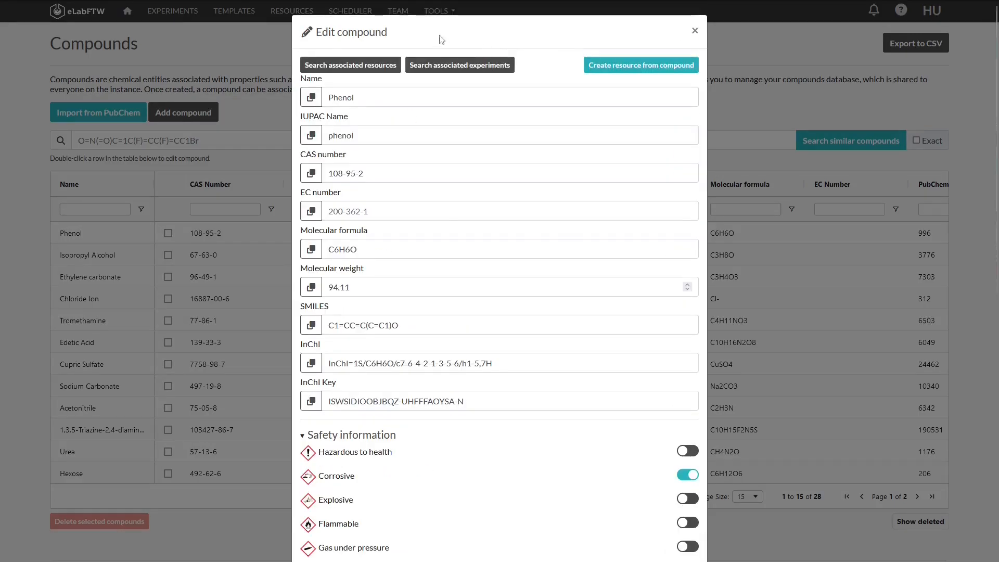
left_click(695, 31)
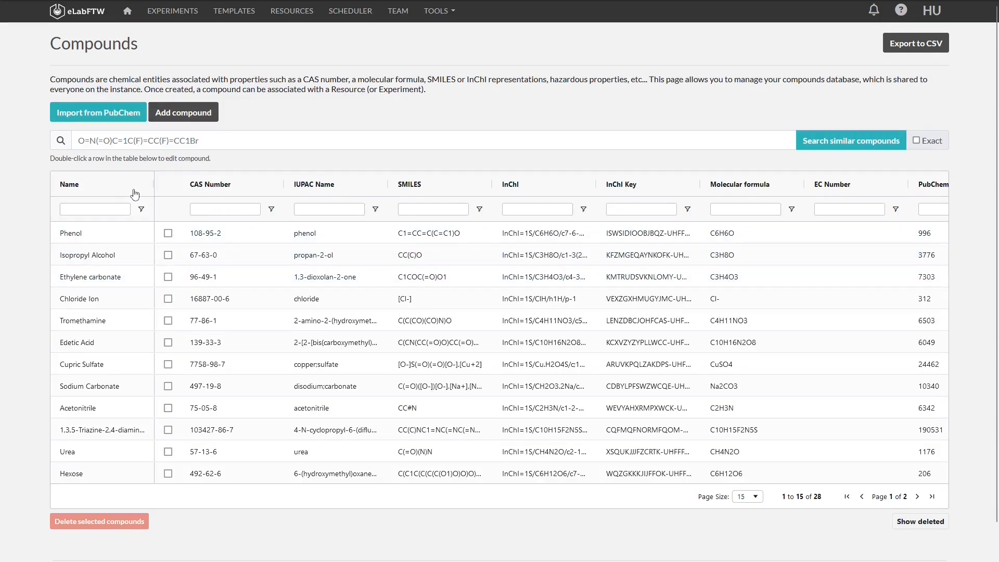
left_click(176, 115)
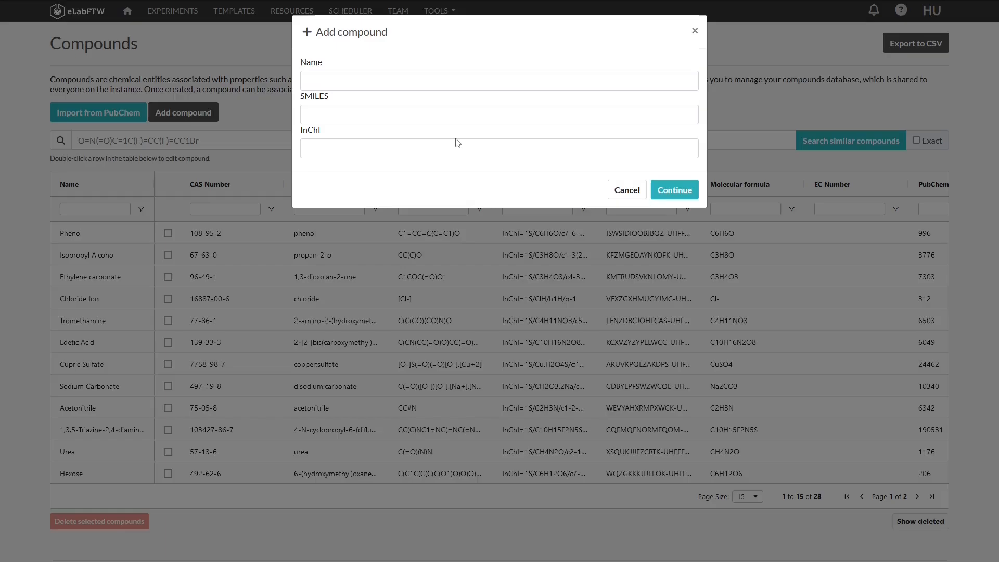
left_click(696, 32)
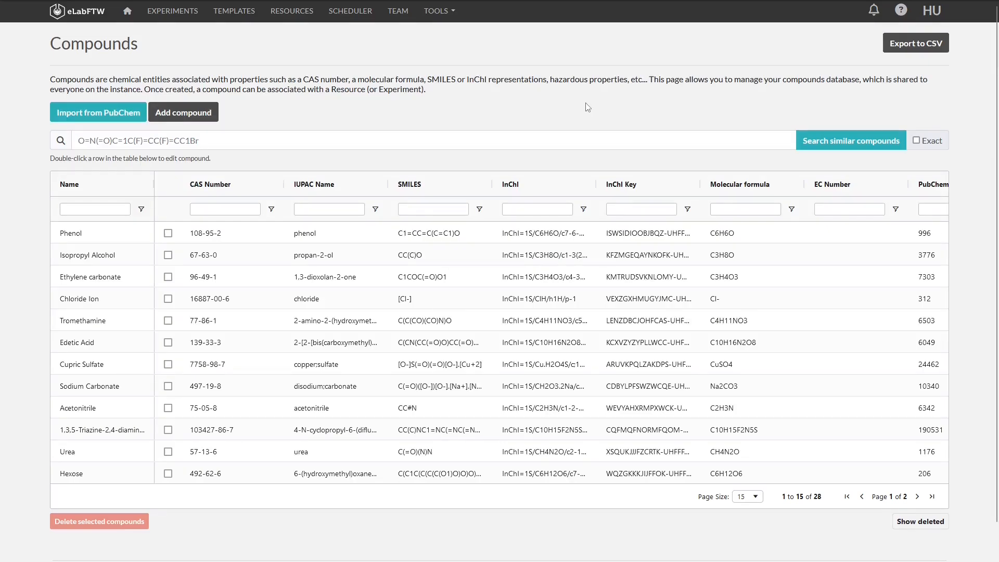
Step: Open the chemical structure editor and search the compounds database for structures similar to the drawn benzene-to-phenol reaction
left_click(444, 22)
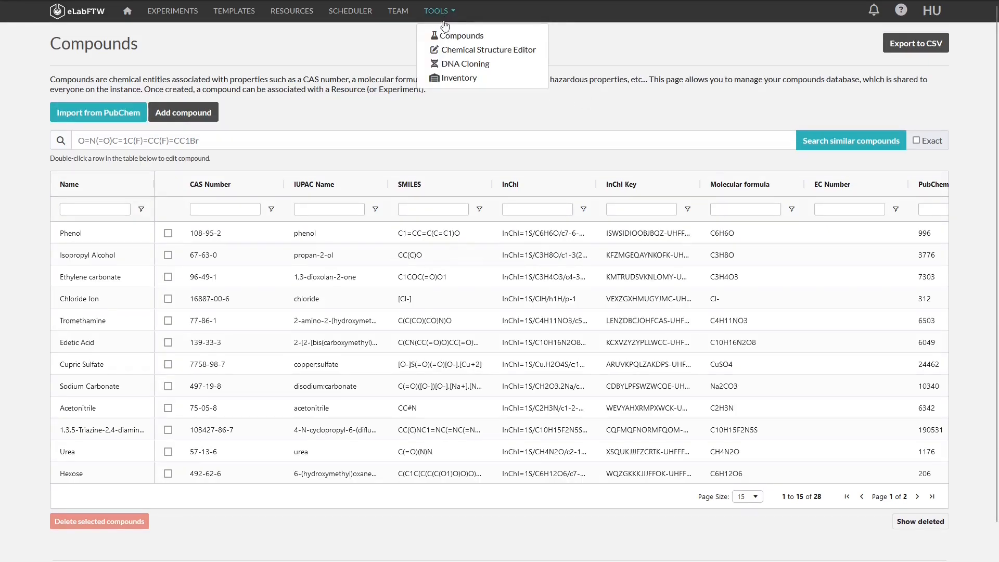
left_click(468, 49)
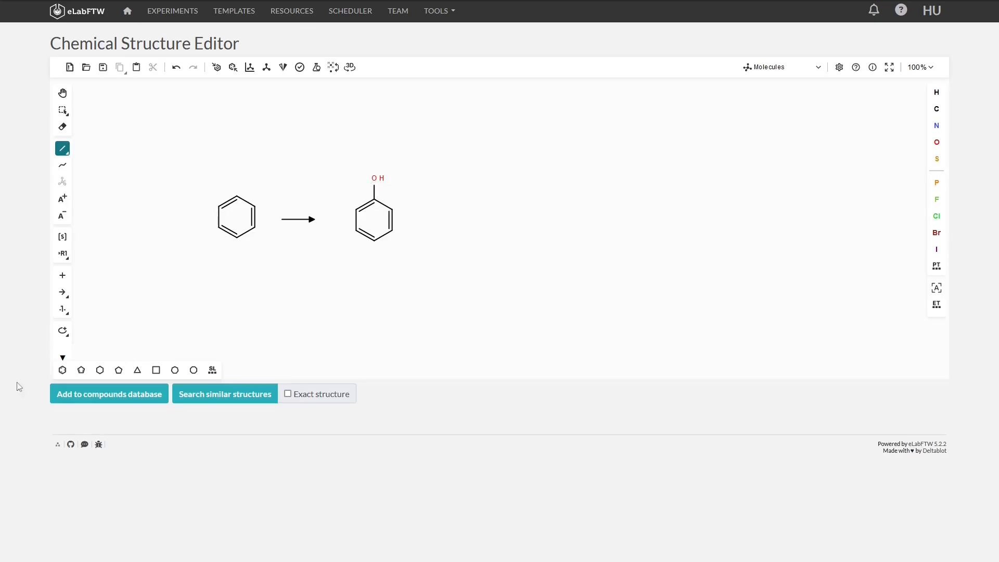
left_click(212, 395)
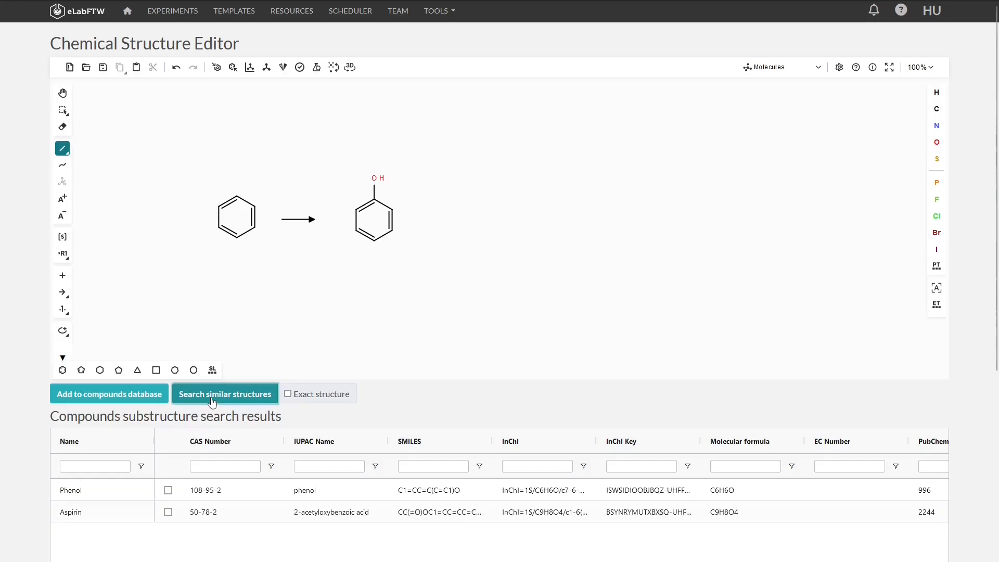
scroll(218, 401, "down", 1)
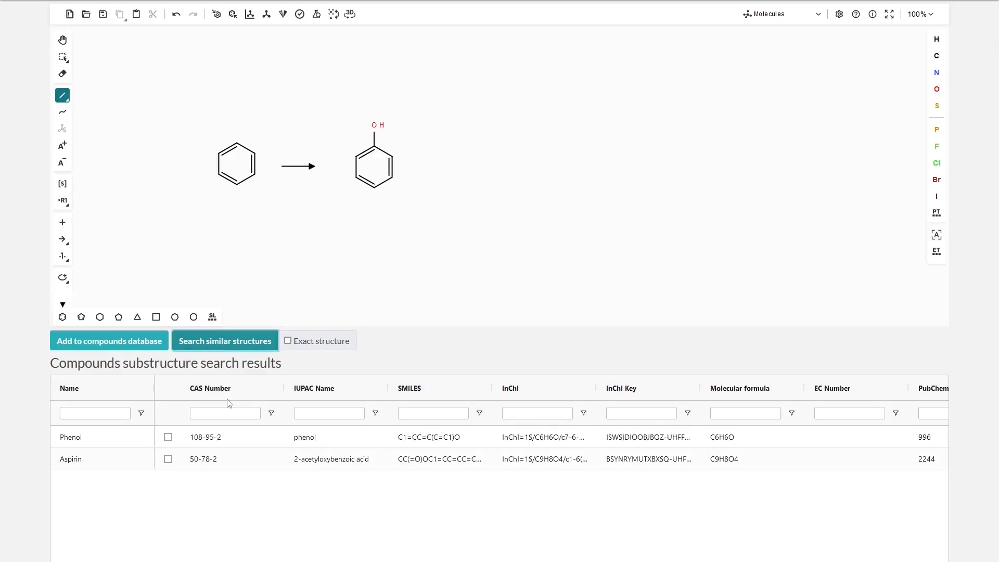
scroll(151, 96, "up", 1)
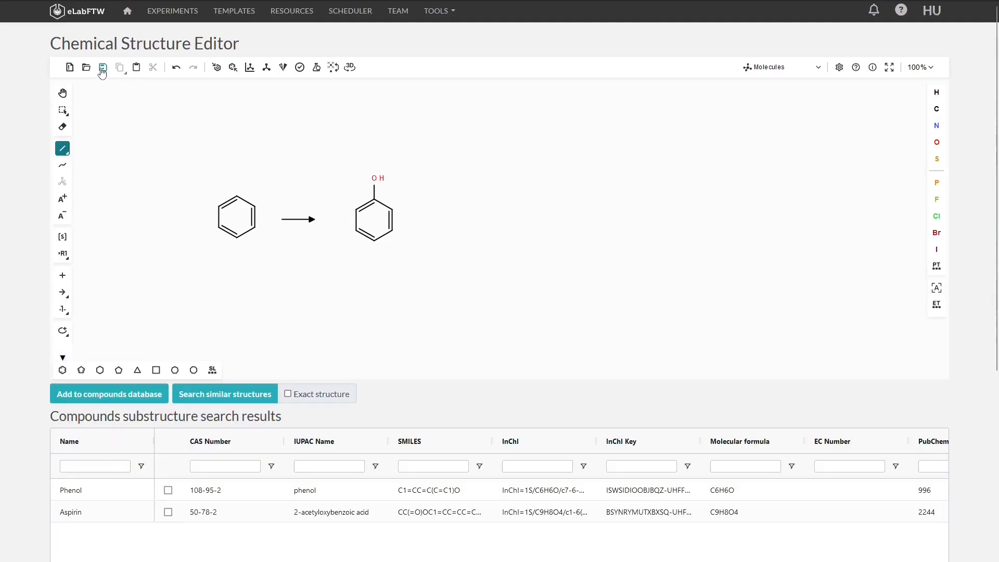
Step: Save the drawn reaction as a PNG image with the file name "ketcher" and close the save dialog
left_click(102, 67)
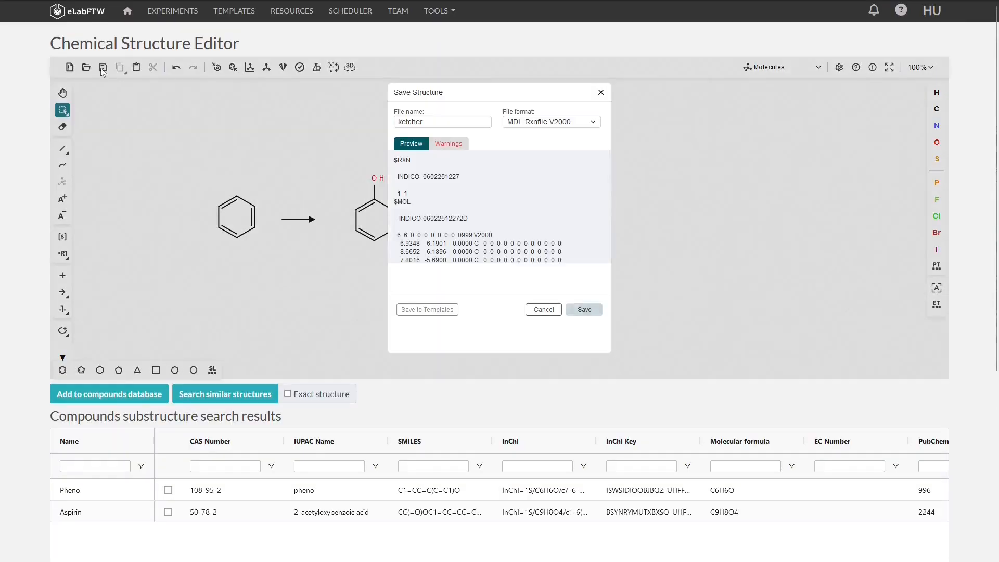
left_click(527, 124)
scroll(566, 163, "down", 3)
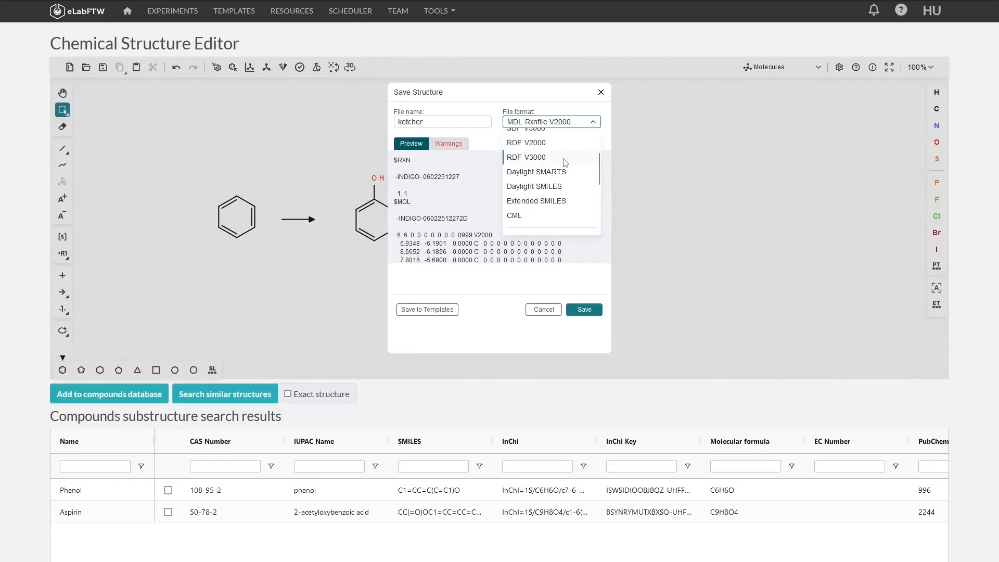
scroll(566, 163, "down", 2)
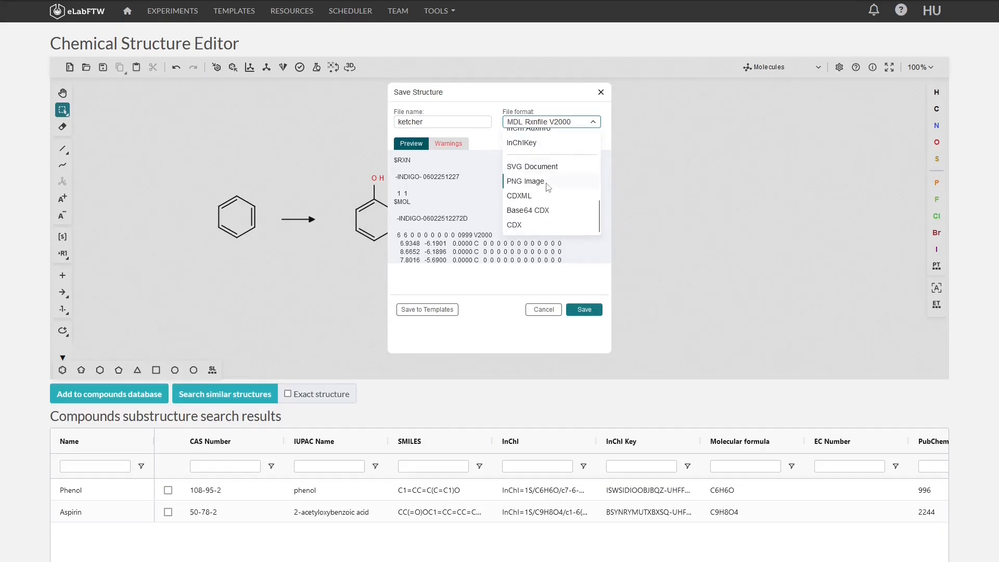
left_click(529, 182)
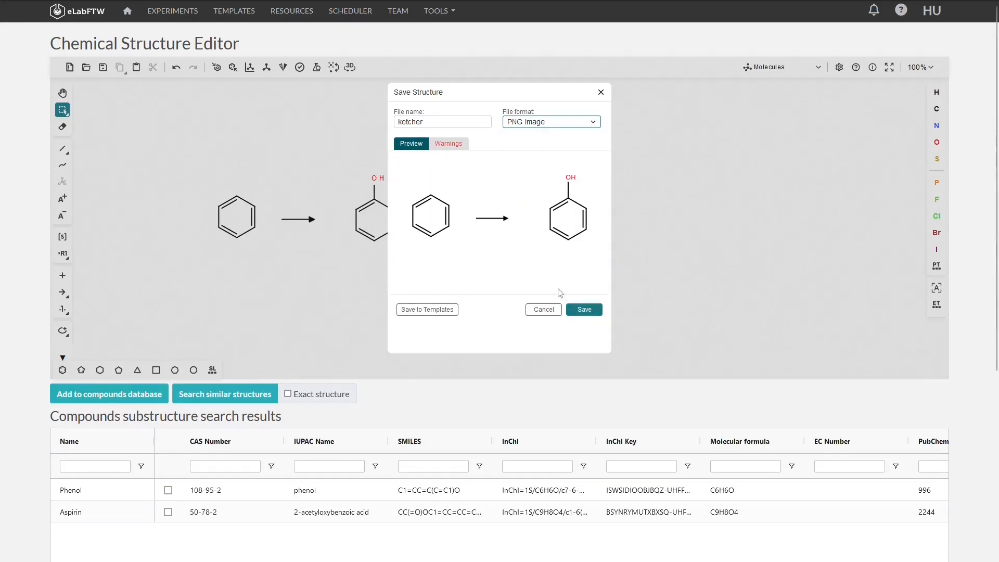
left_click(585, 310)
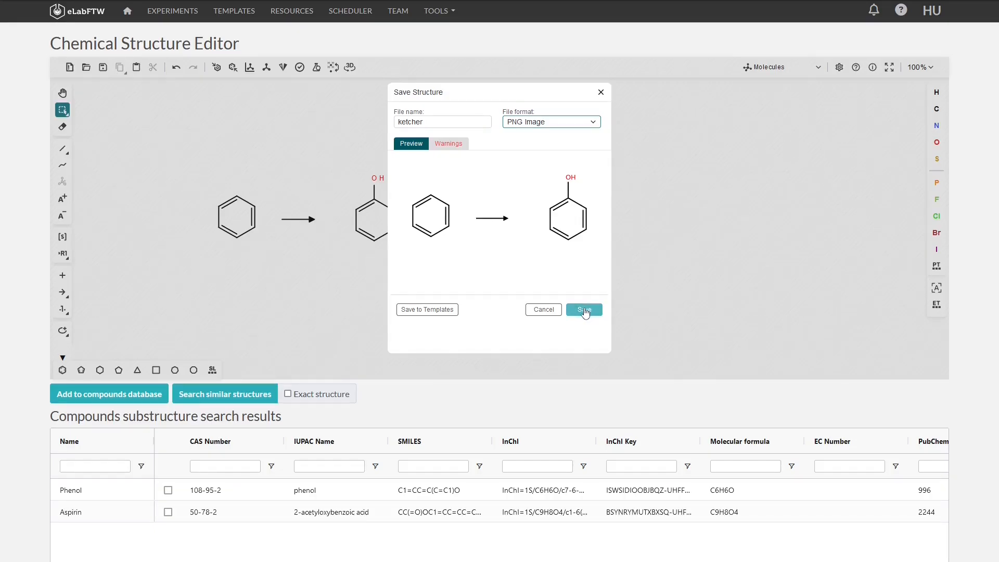
left_click(544, 310)
Step: Open the DNA cloning tool and view the source types available for importing a sequence
left_click(440, 10)
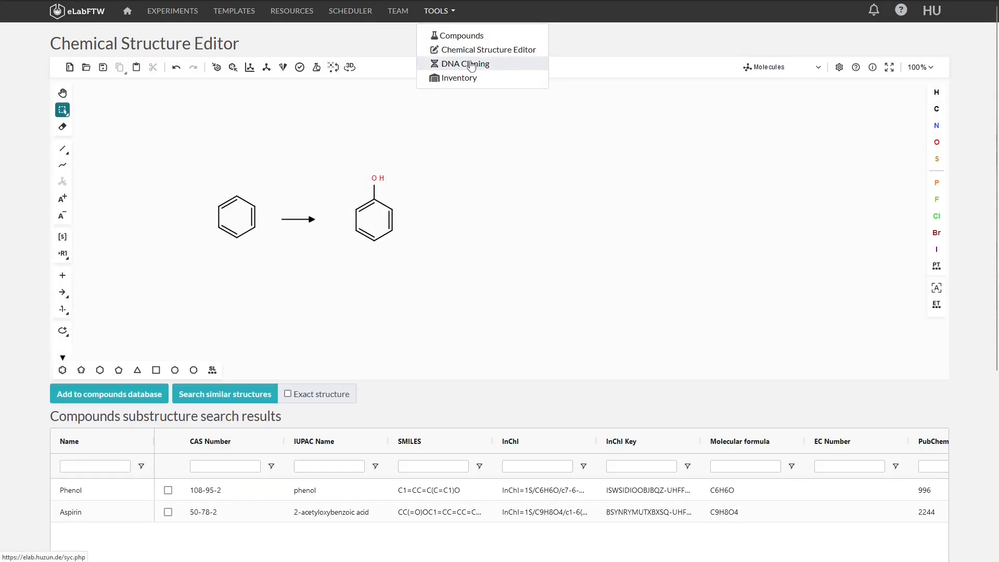
left_click(471, 64)
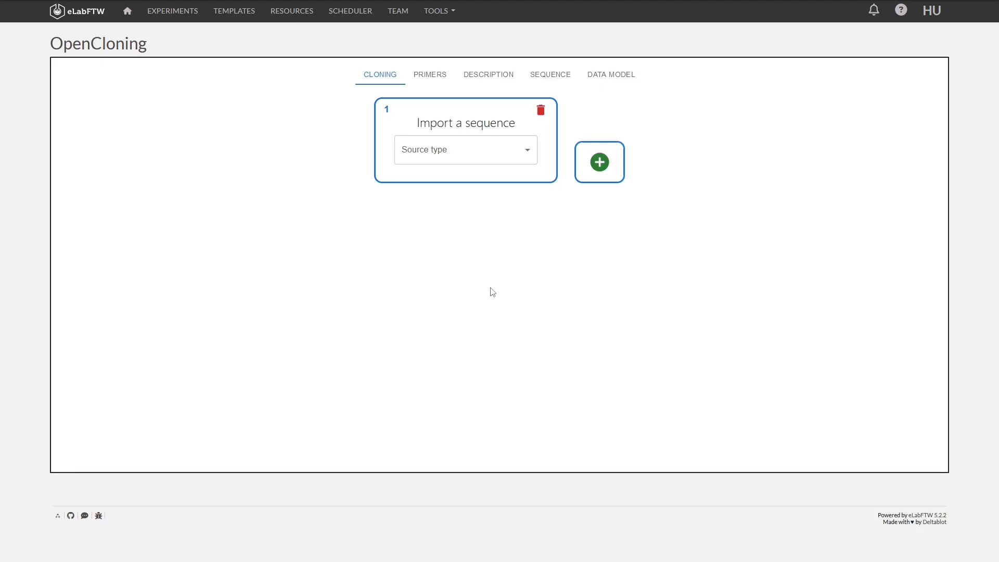
left_click(503, 151)
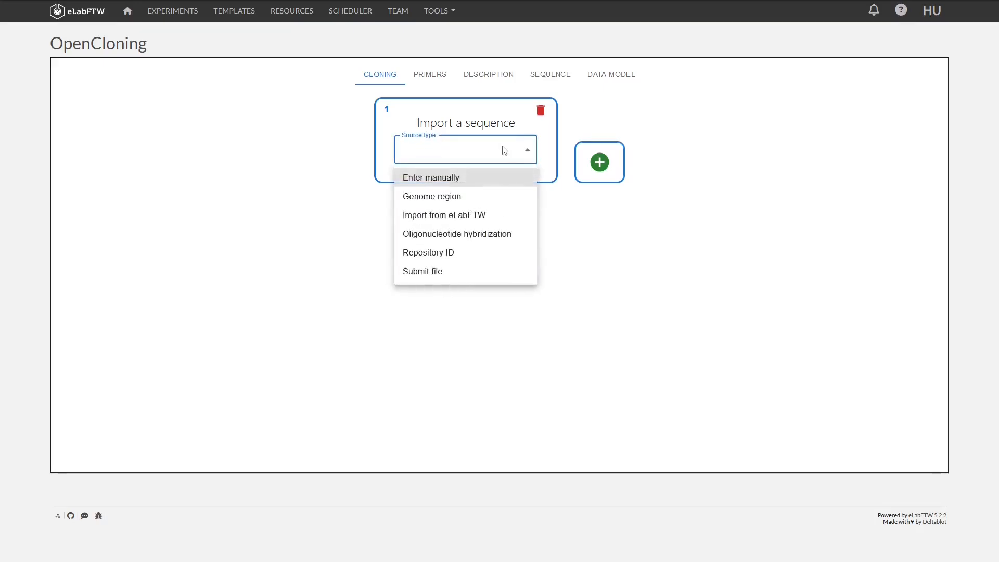
left_click(477, 156)
Step: Look through the cloning tool's primers, description, sequence and data model sections, and return to the cloning section
left_click(426, 77)
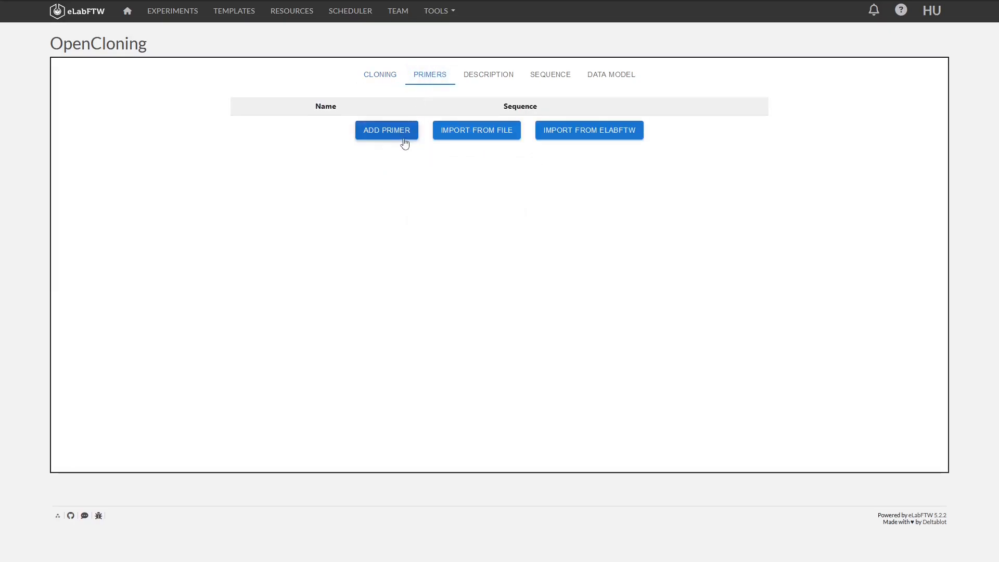
left_click(489, 78)
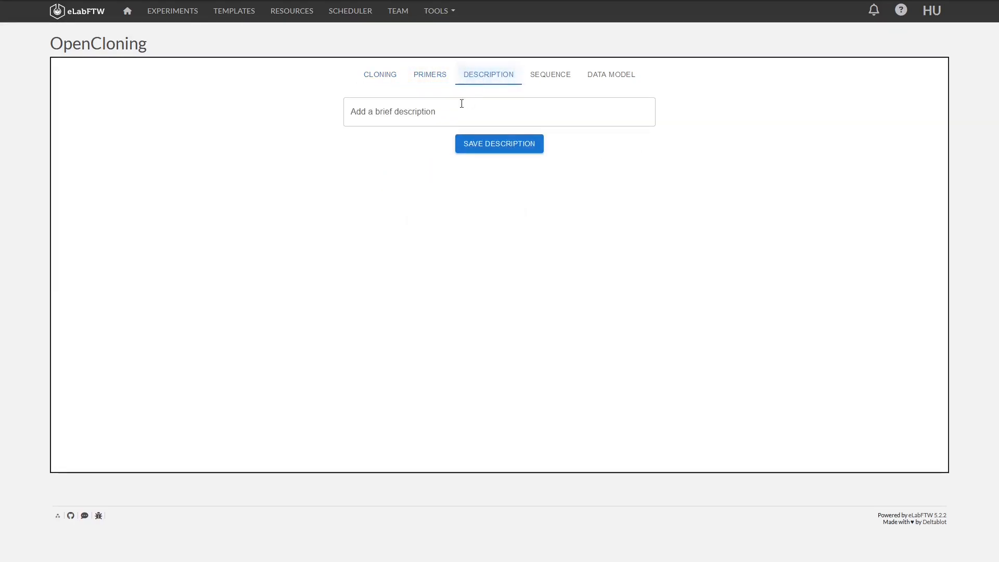
left_click(552, 79)
left_click(598, 77)
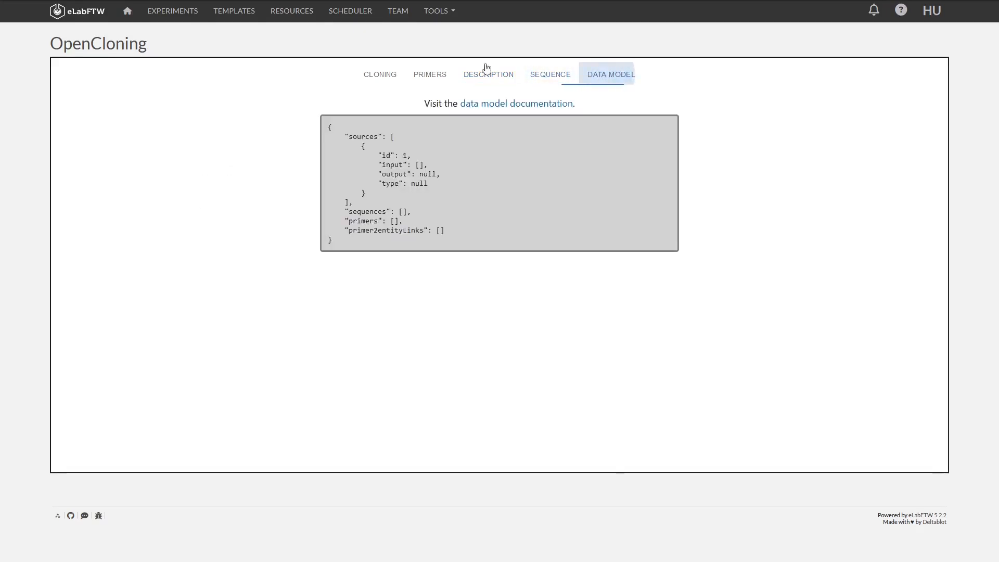
left_click(379, 73)
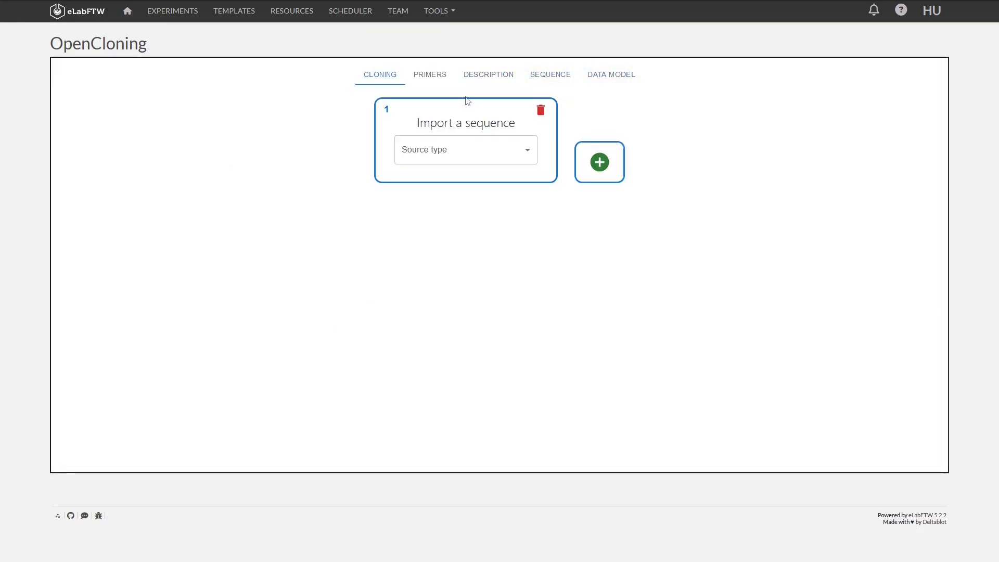
Step: Open the inventory page to view the storage locations
left_click(447, 19)
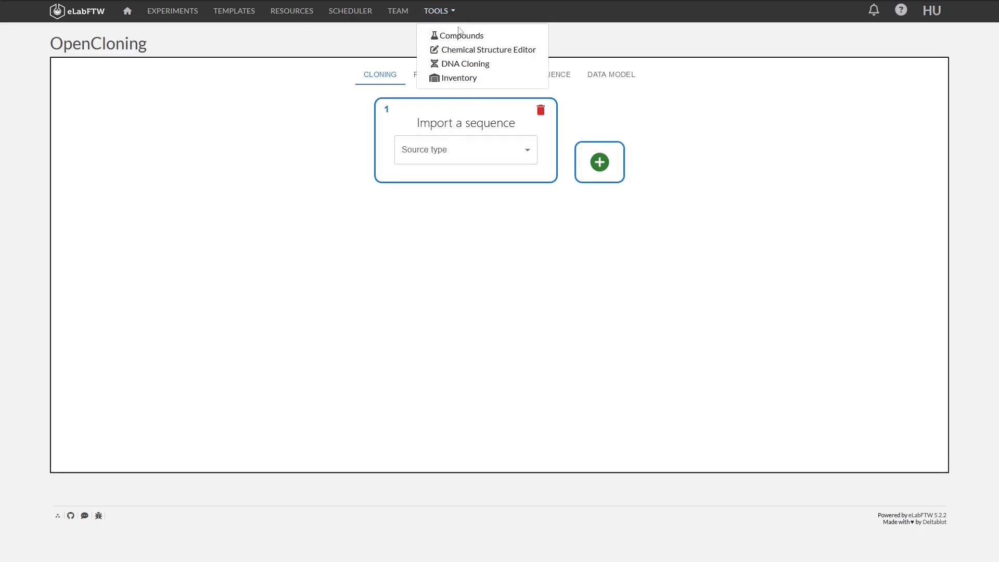
left_click(483, 79)
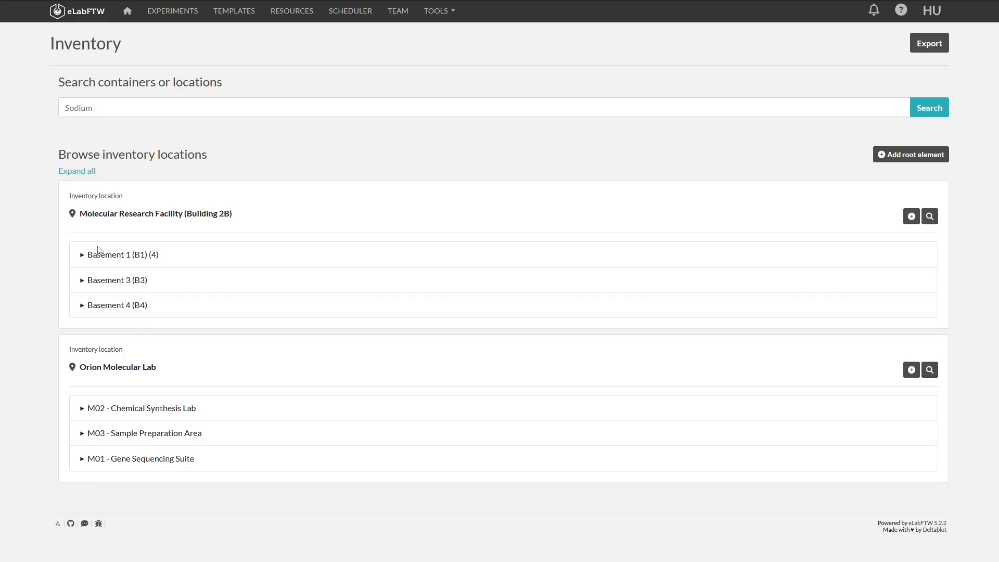
Step: Browse the inventory under Basement 1 (B1) down to the shelves of the Plastic Rack – Protein Standards in B1.018 – Sample Storage
left_click(86, 261)
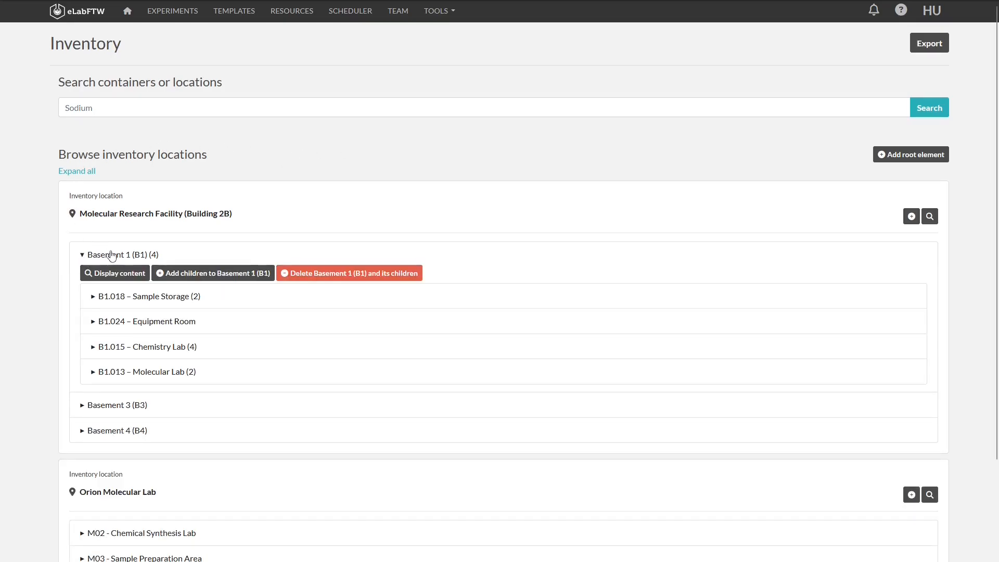
left_click(92, 301)
scroll(136, 305, "down", 1)
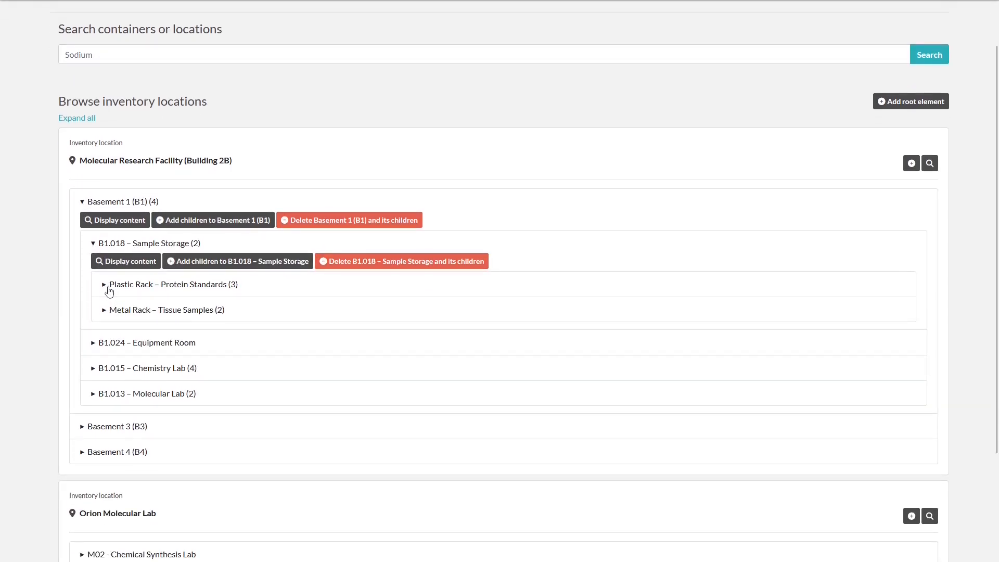
left_click(106, 286)
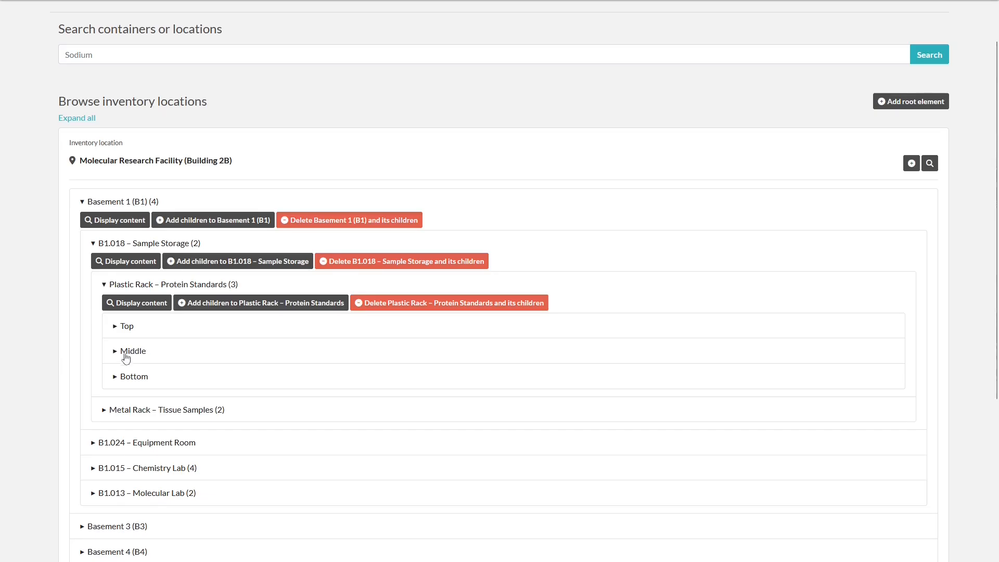
scroll(160, 398, "down", 1)
scroll(156, 395, "down", 1)
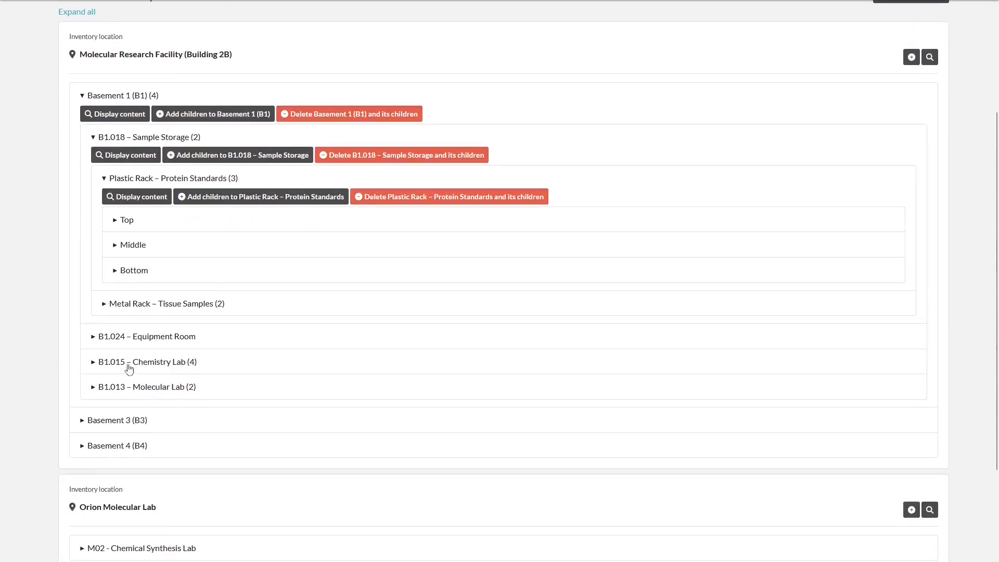
Step: Expand B1.015 – Chemistry Lab and its Chemical Storage Cabinet to view the sublocations, and return to the inventory search
left_click(94, 365)
scroll(281, 365, "down", 2)
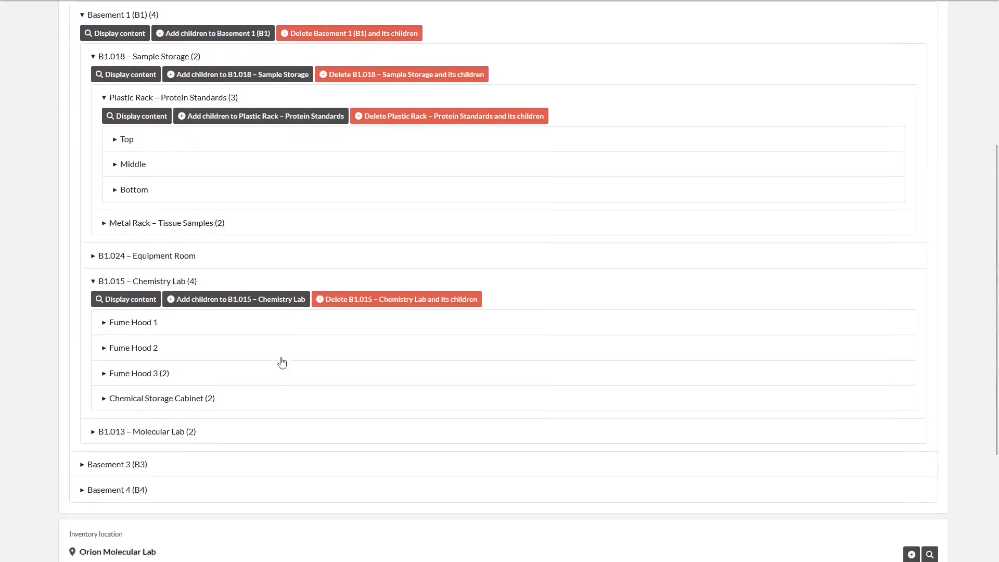
left_click(106, 375)
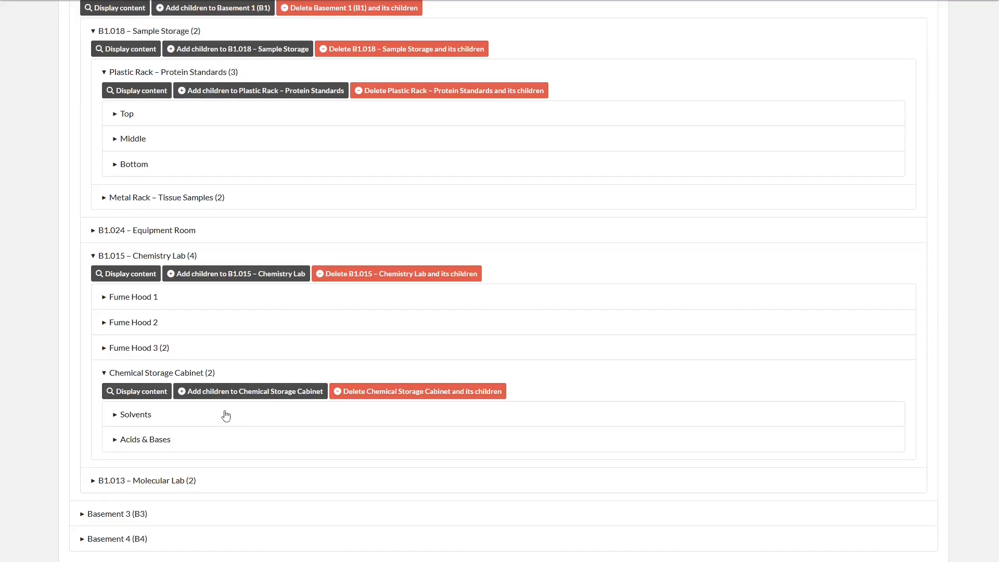
scroll(227, 415, "up", 5)
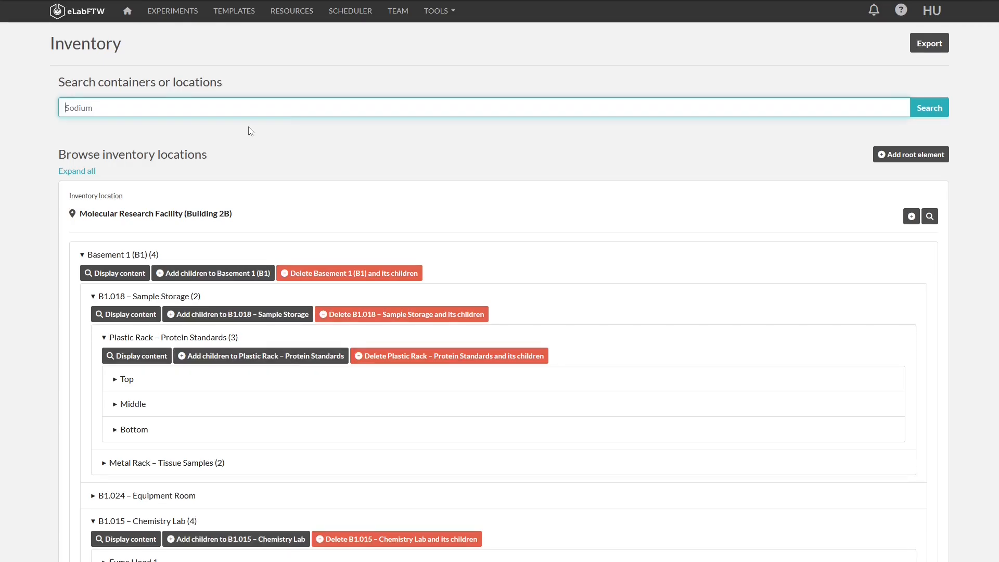
Step: Open the Sulfuric Acid resource for editing and go to its containers and compounds sections
left_click(292, 18)
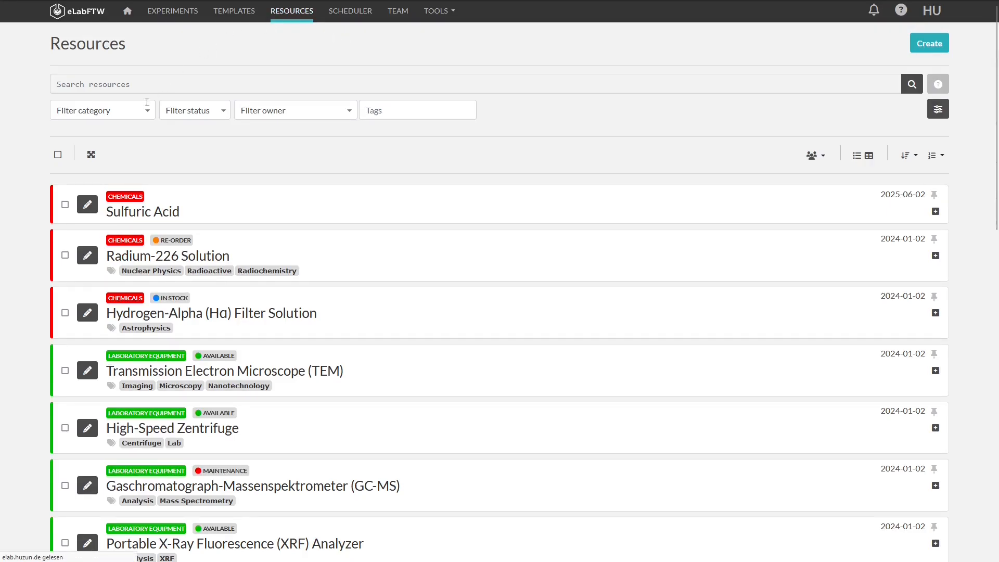
left_click(88, 198)
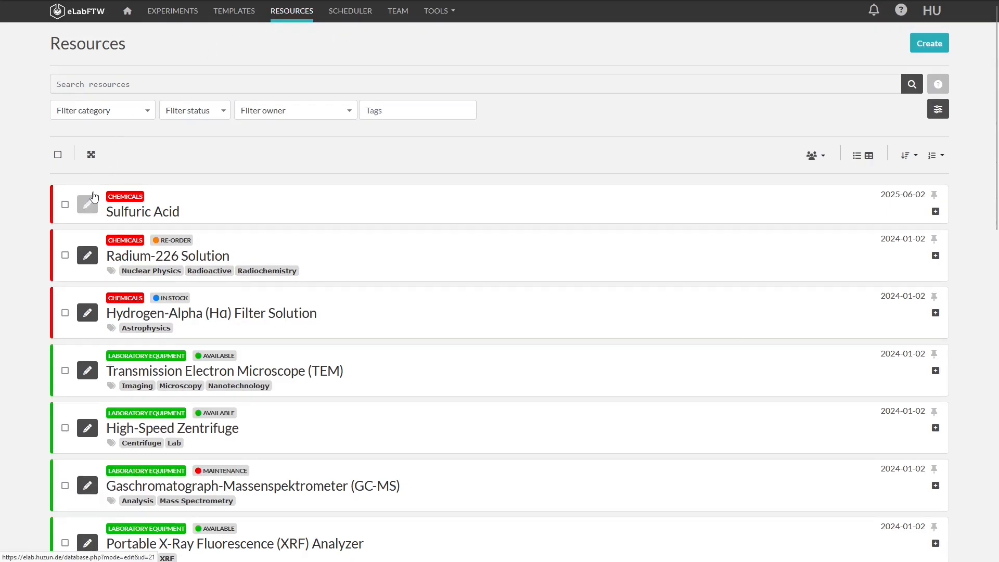
scroll(252, 261, "down", 9)
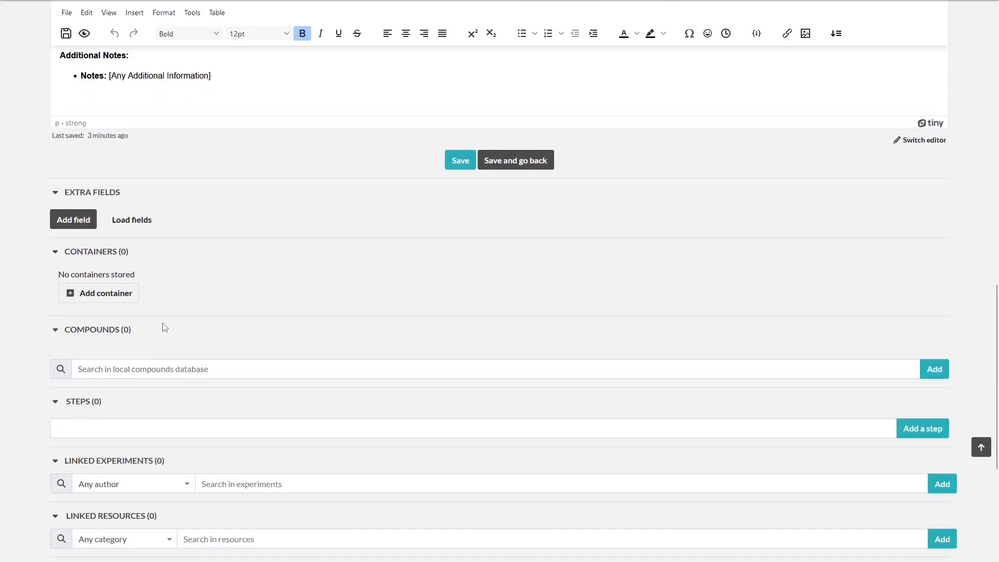
Step: Search the local compounds database for "sul" and link the Sulfuric Acid compound to the resource
left_click(105, 363)
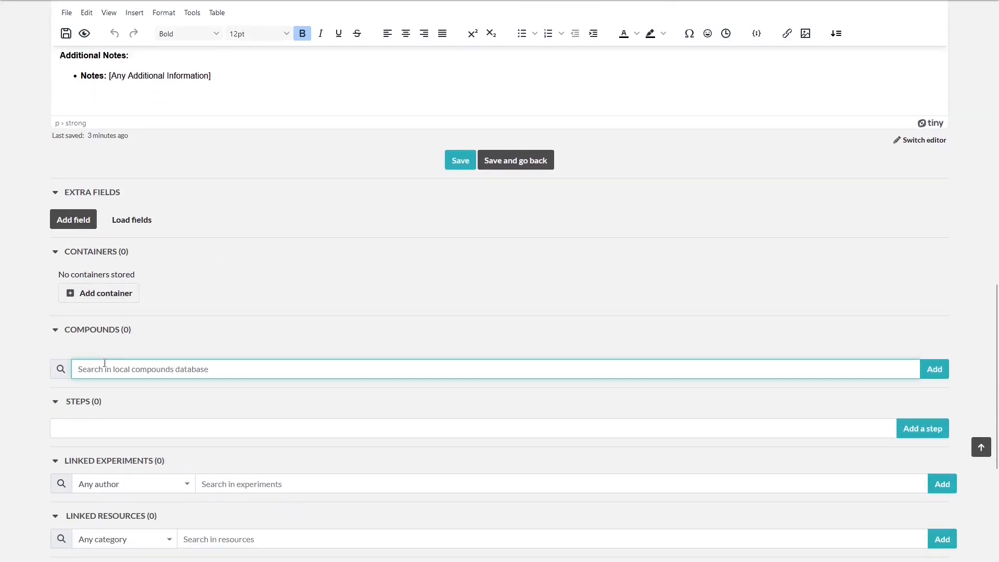
type("sul")
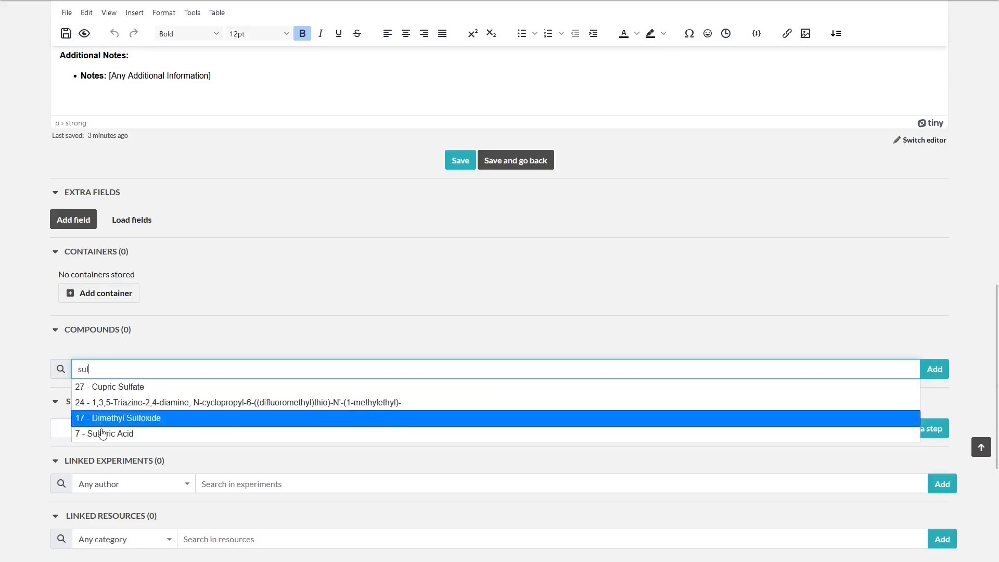
left_click(114, 438)
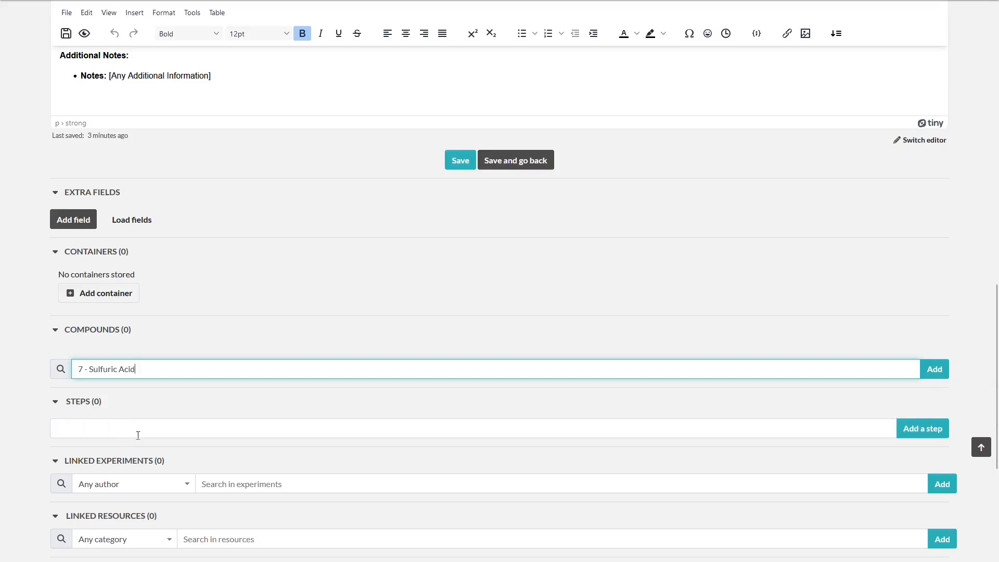
left_click(934, 369)
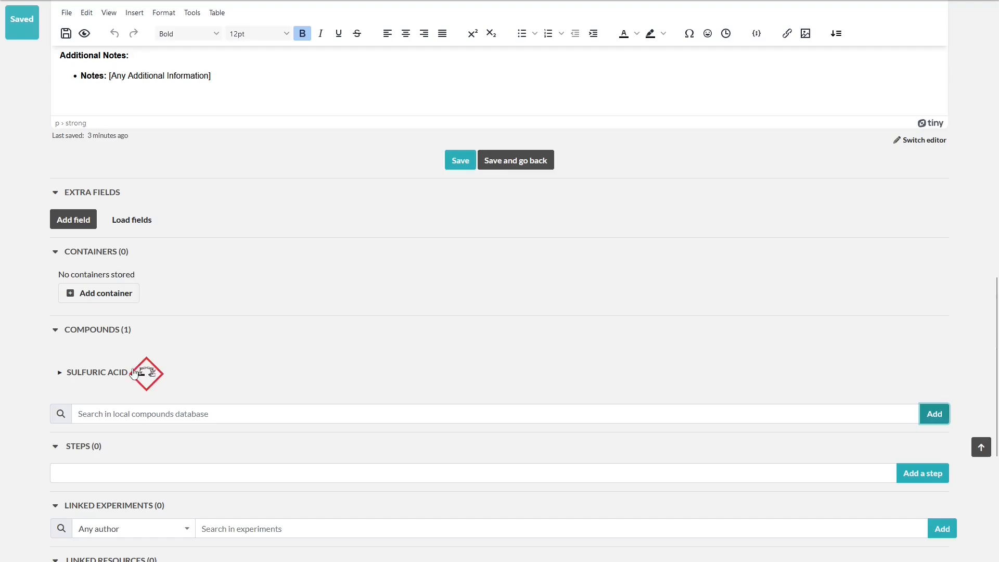
Step: Expand the linked Sulfuric Acid compound to view its identifiers and molecular formula
left_click(112, 373)
scroll(273, 364, "down", 1)
scroll(276, 364, "down", 2)
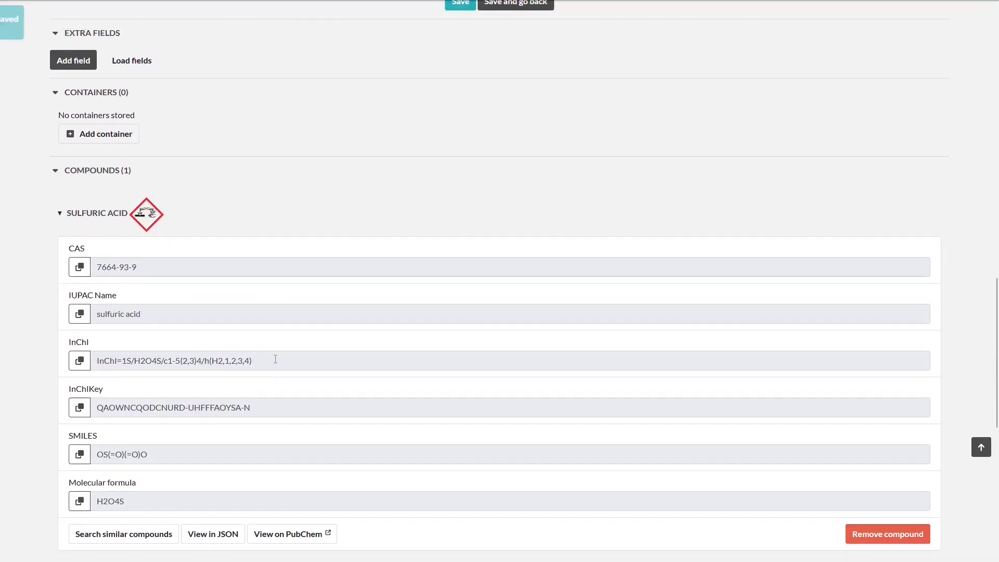
Step: Start adding a container to the resource, setting its capacity to 250 mL and the number of containers stored to 2
scroll(146, 260, "up", 2)
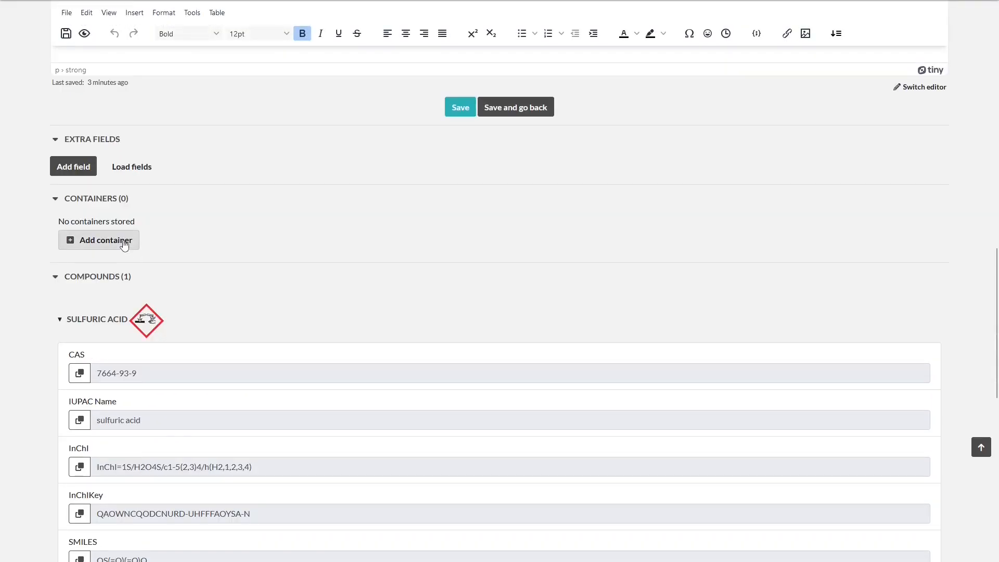
left_click(123, 244)
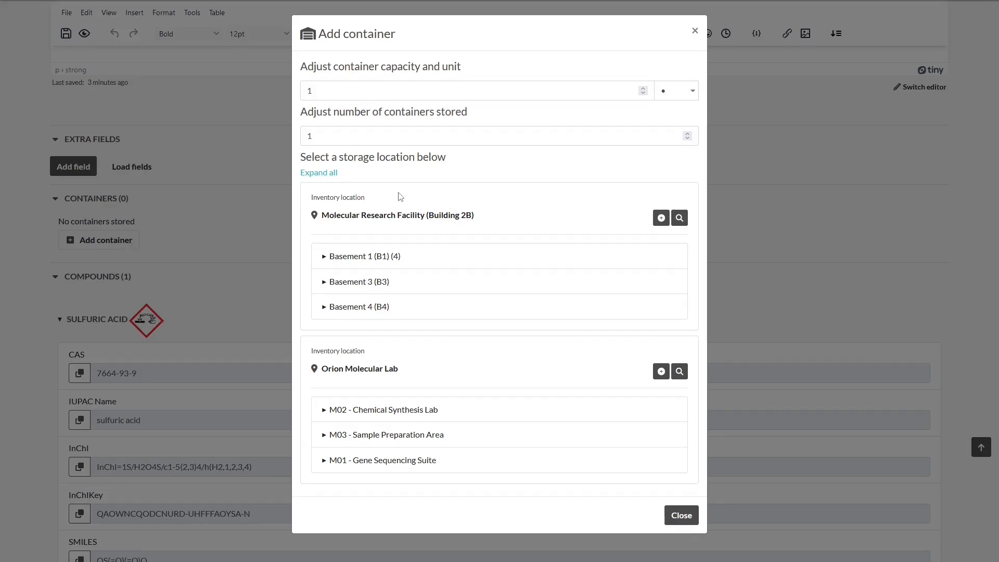
left_click(693, 94)
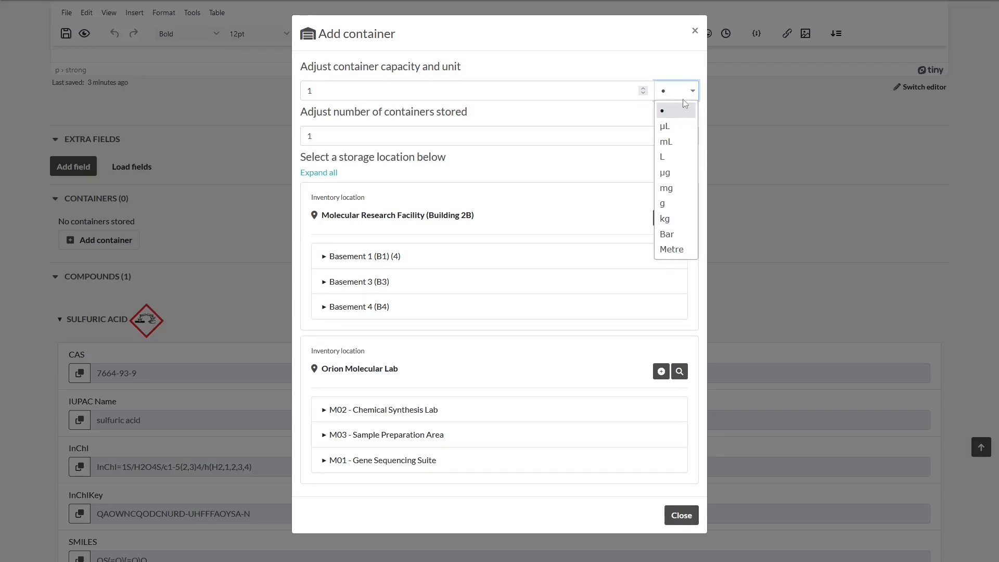
left_click(665, 142)
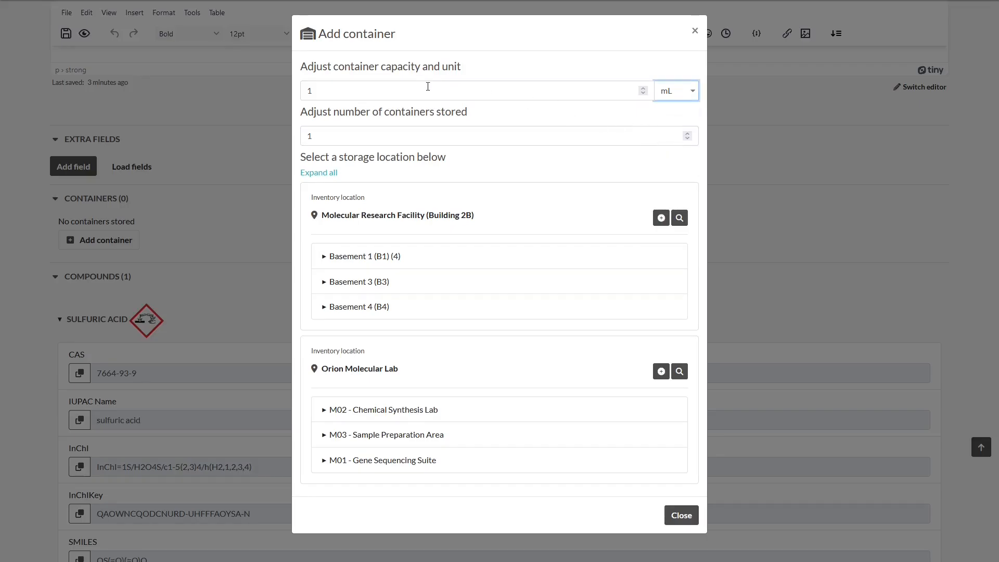
double_click(309, 90)
type("2")
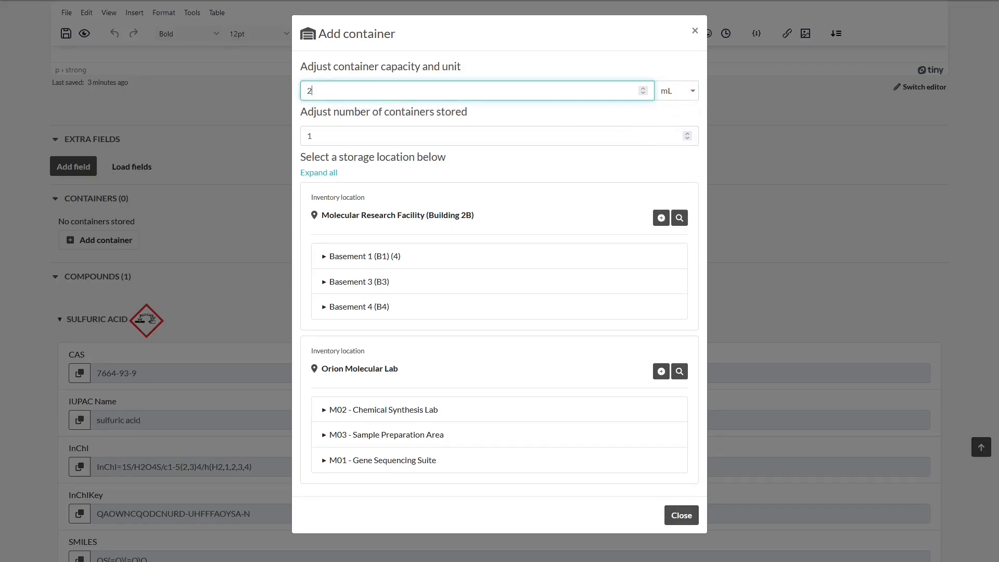
type("50")
left_click(564, 141)
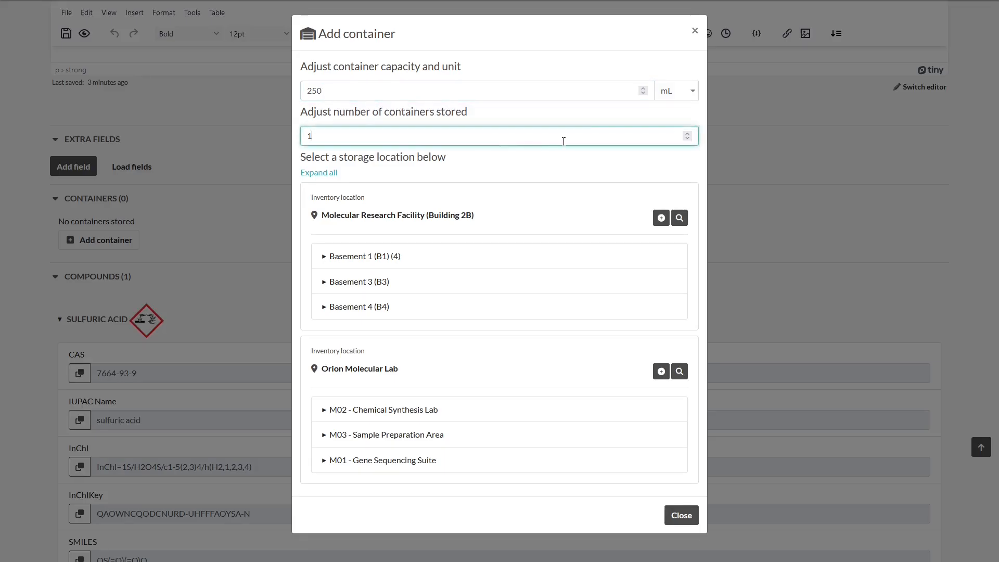
left_click(687, 133)
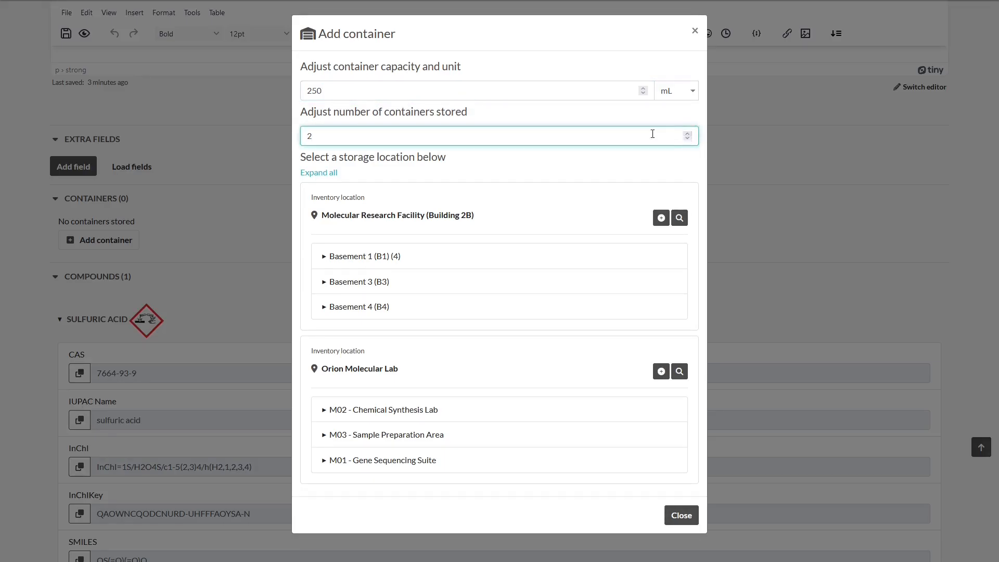
Step: Store the containers in Basement 1 (B1), B1.015 – Chemistry Lab, Chemical Storage Cabinet, under Acids & Bases
left_click(325, 257)
left_click(336, 349)
scroll(361, 345, "down", 1)
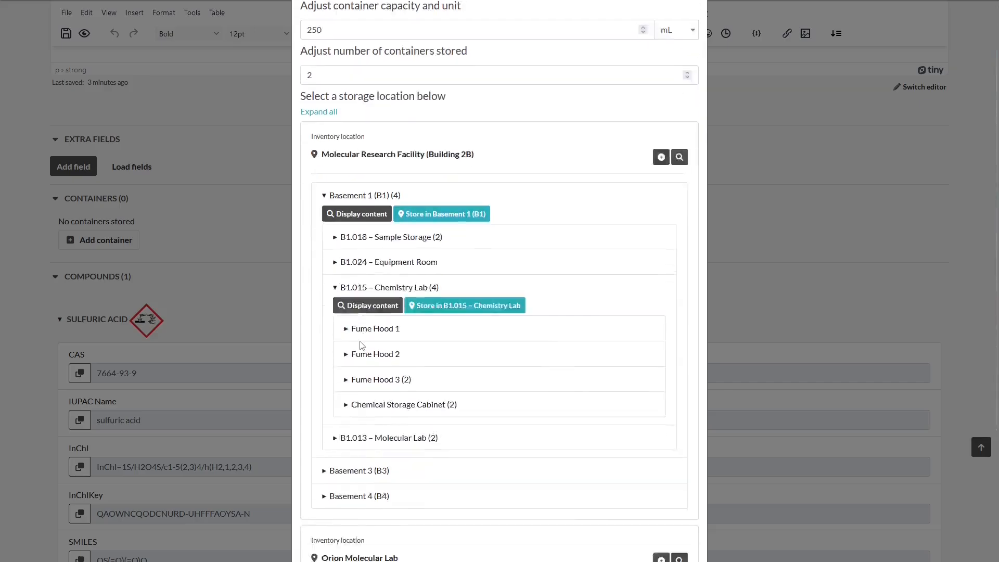
scroll(362, 345, "down", 1)
left_click(360, 347)
scroll(365, 333, "down", 2)
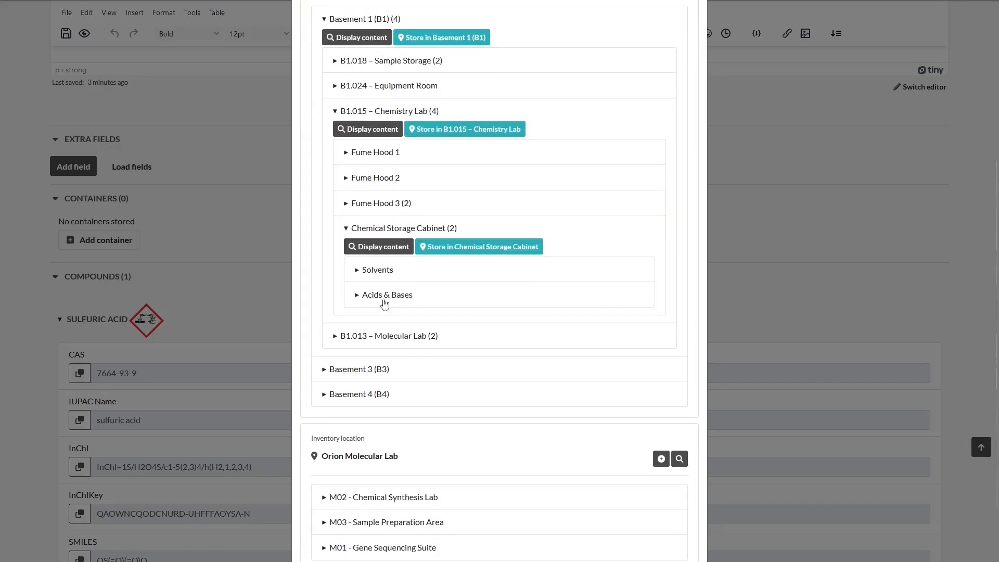
left_click(384, 304)
left_click(454, 315)
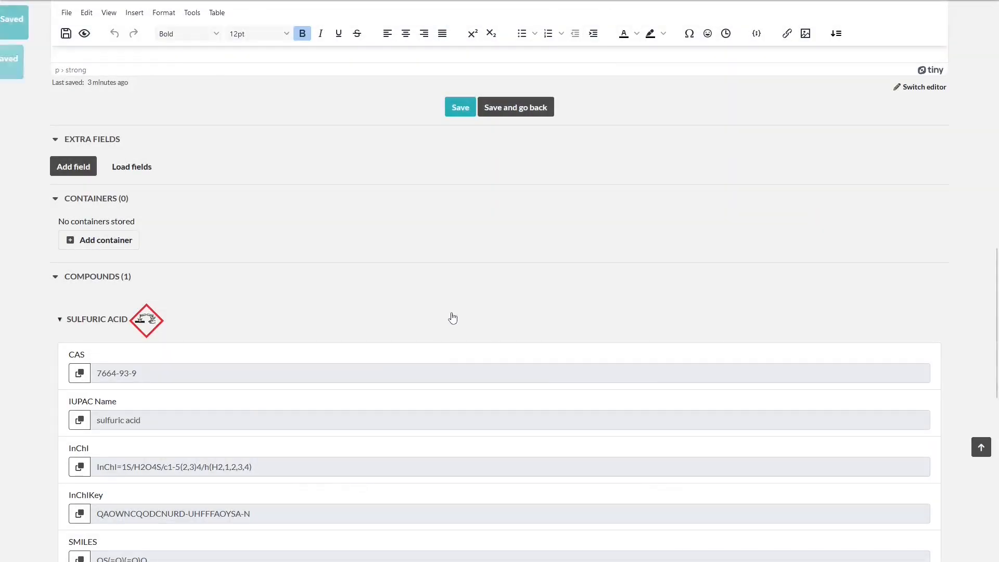